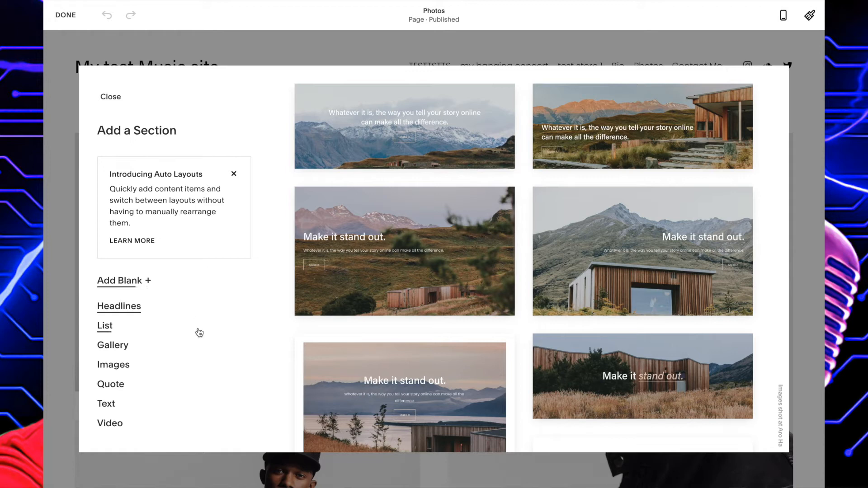
Add a Music section to the Photos page using the layout with "Listen up." text beside a large SoundCloud track-list player.
scroll(199, 332, down, 1)
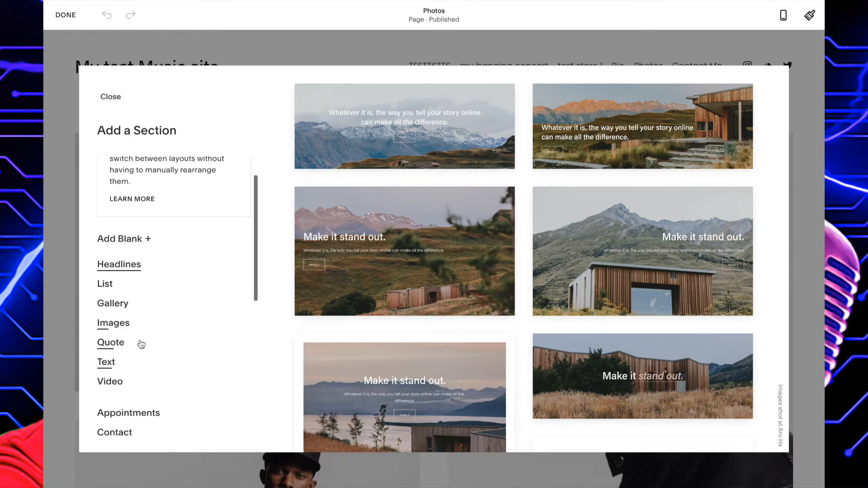
scroll(127, 387, down, 2)
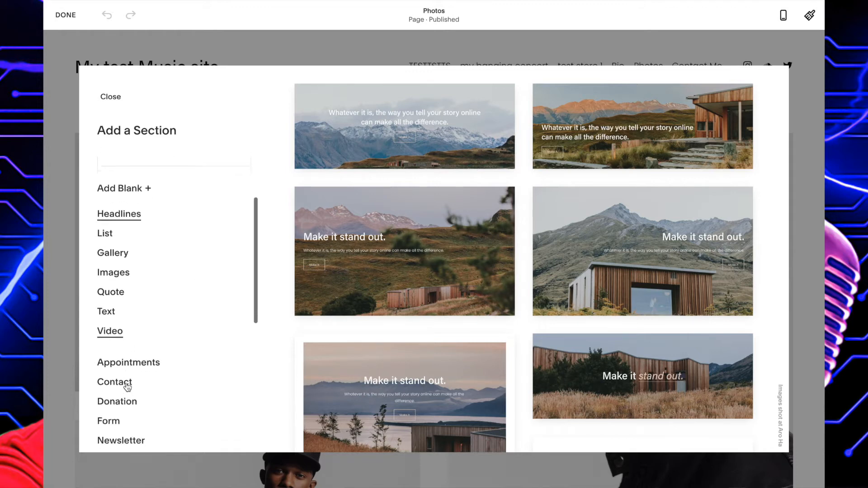
scroll(128, 386, down, 5)
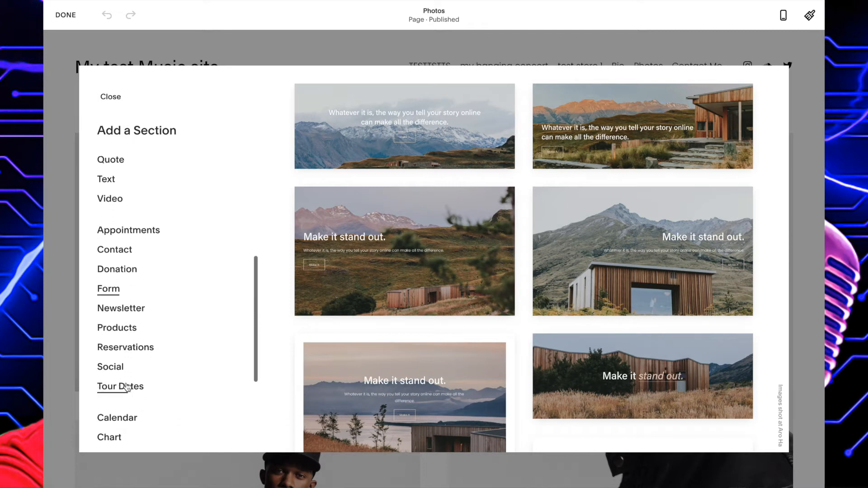
scroll(127, 387, down, 1)
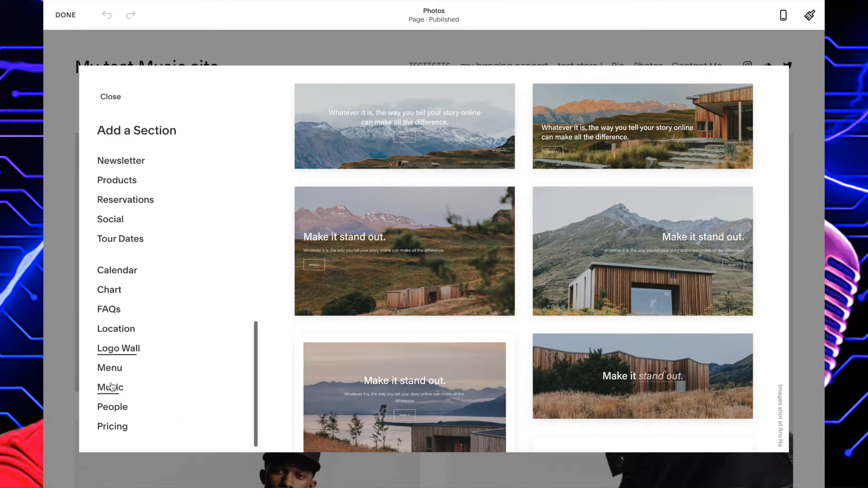
click(111, 390)
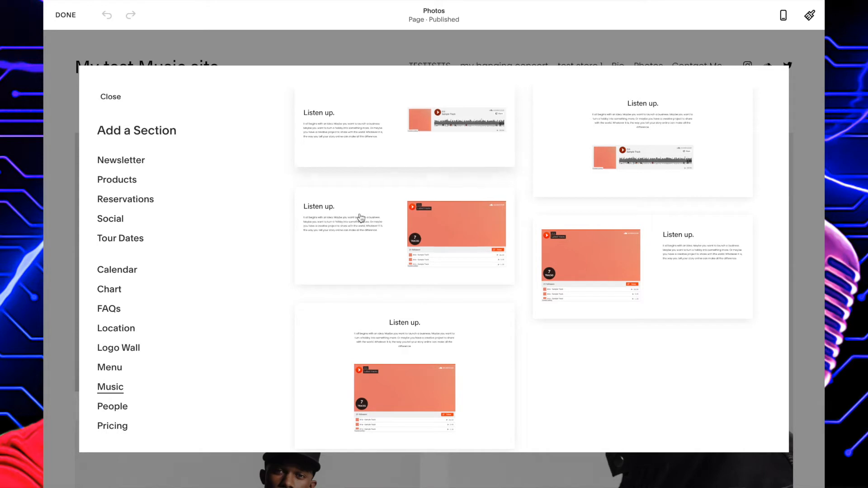
click(355, 229)
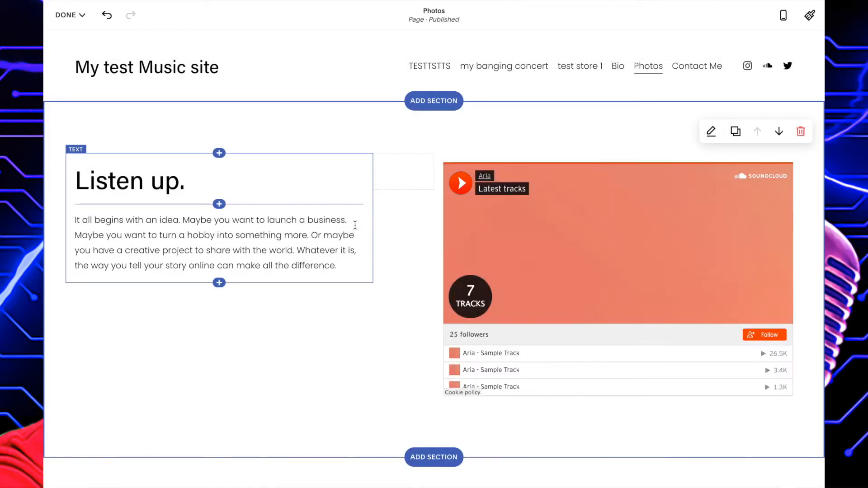
Open the SoundCloud block's embed settings and examine the profile URL it uses.
scroll(534, 295, down, 2)
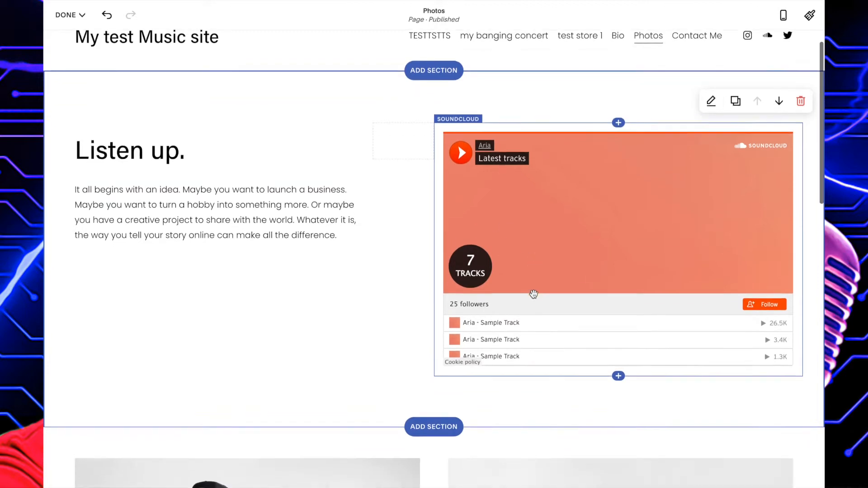
scroll(533, 294, up, 1)
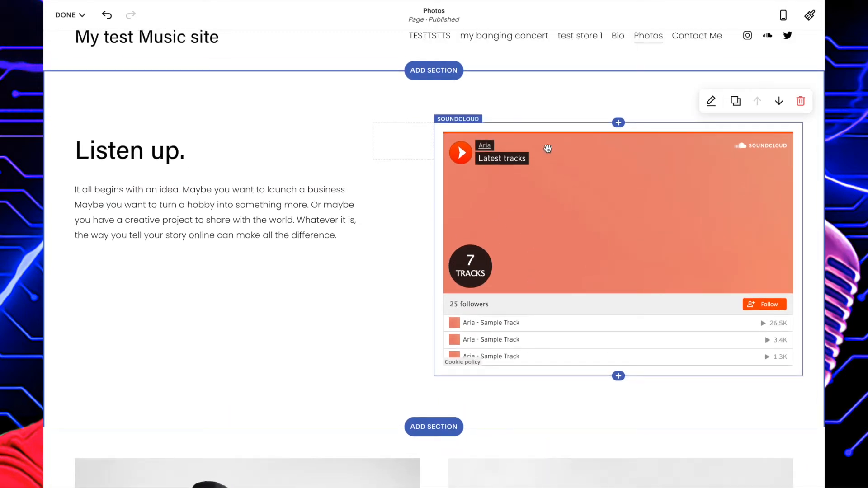
click(533, 152)
click(507, 104)
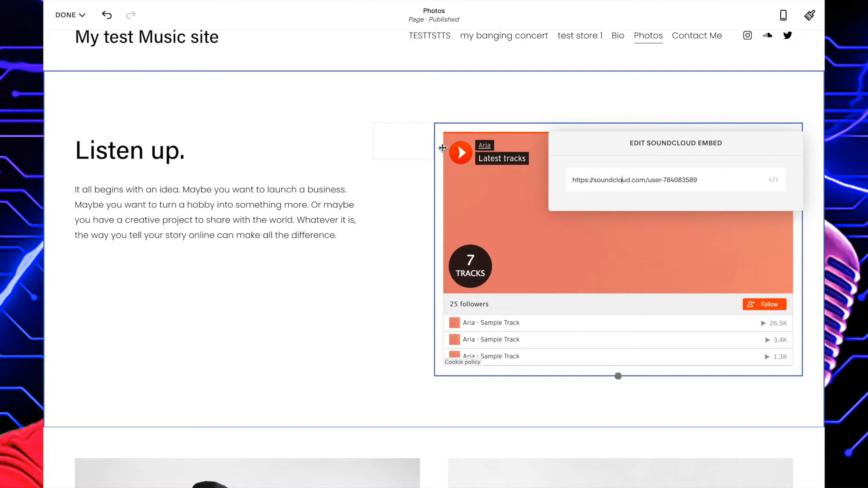
scroll(454, 198, down, 6)
scroll(454, 194, down, 3)
scroll(453, 194, up, 10)
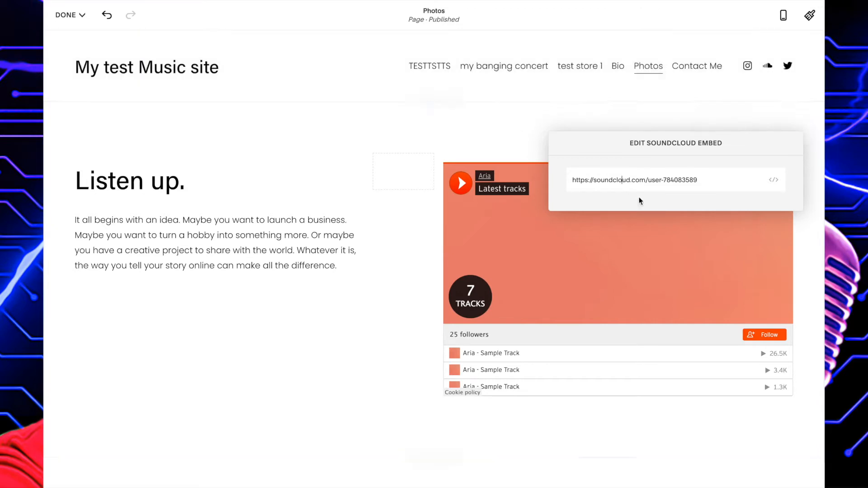
Save the changes to the Photos page and look over the saved music section.
click(65, 16)
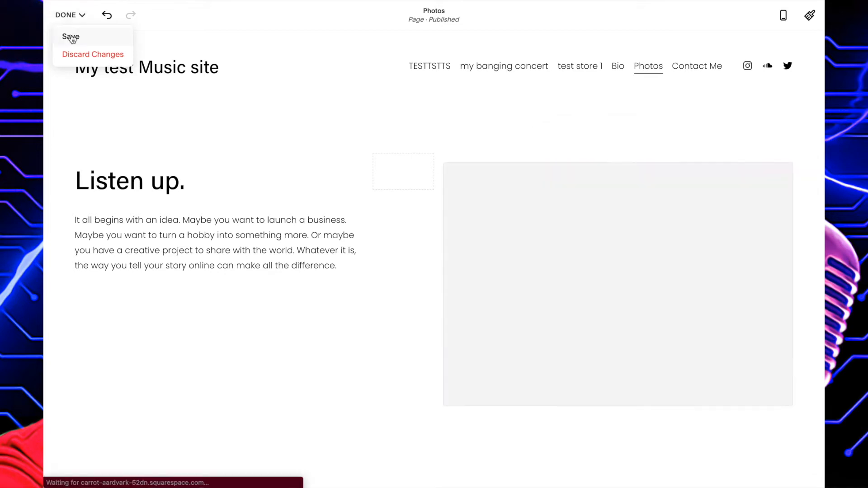
click(71, 36)
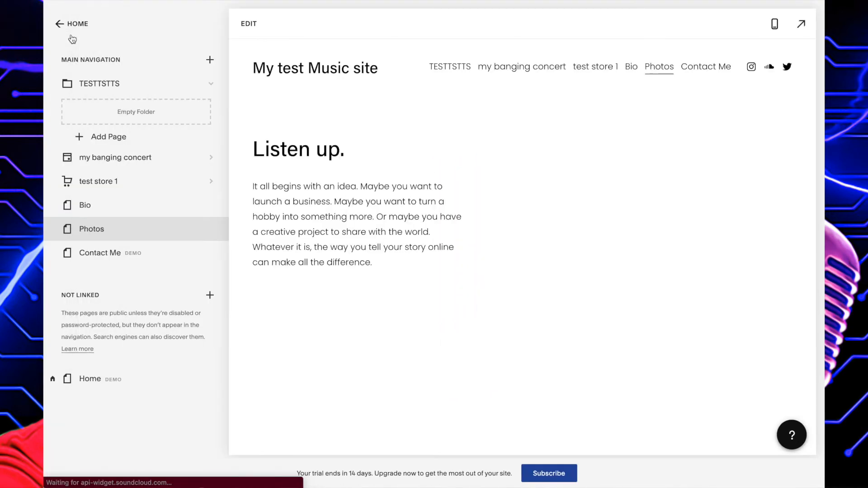
scroll(456, 213, down, 4)
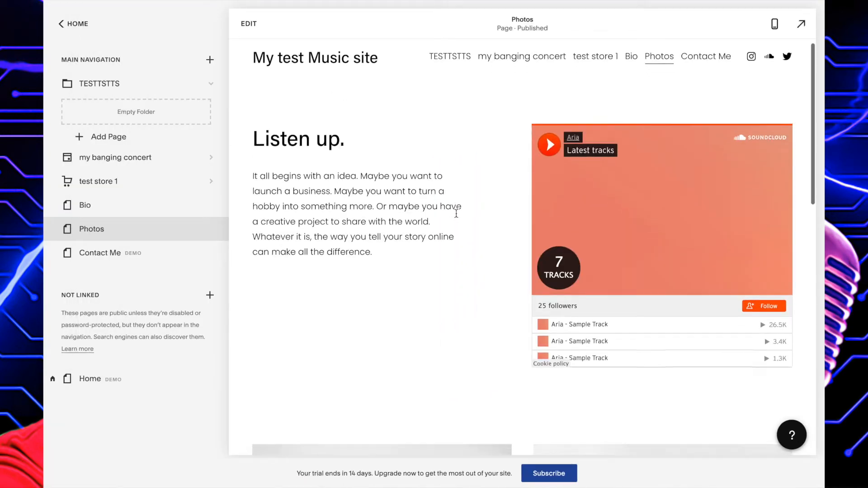
scroll(456, 213, up, 4)
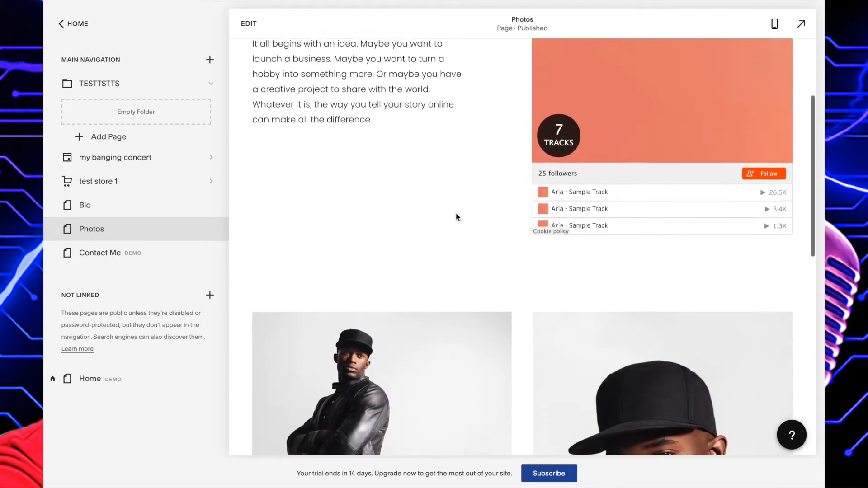
scroll(423, 190, down, 4)
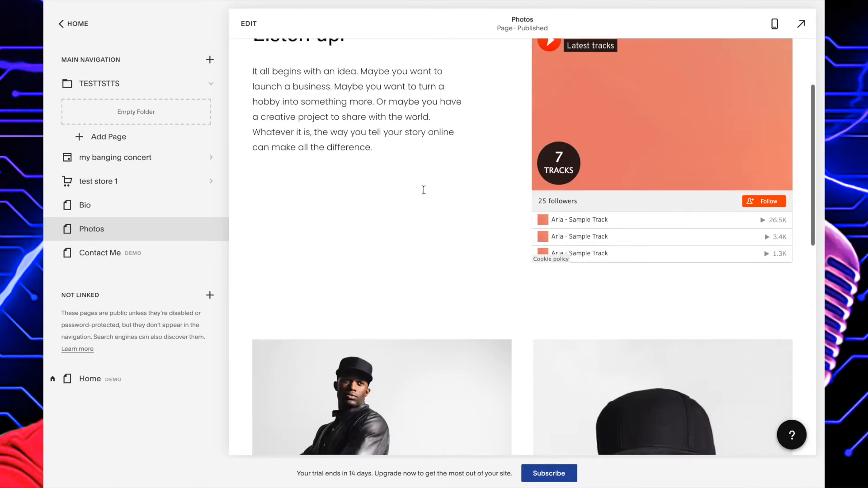
Reopen the Photos page for editing and insert a Video section below the music section, with the video left of the "Make it stand out." text.
click(248, 24)
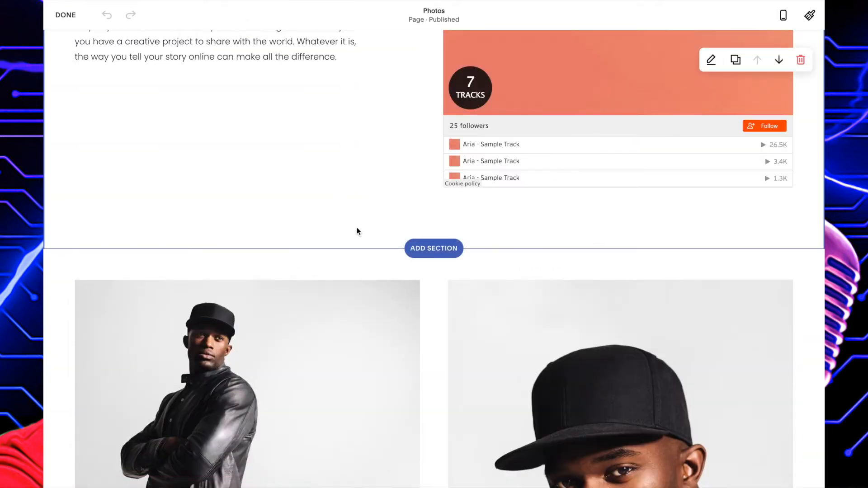
scroll(355, 231, down, 2)
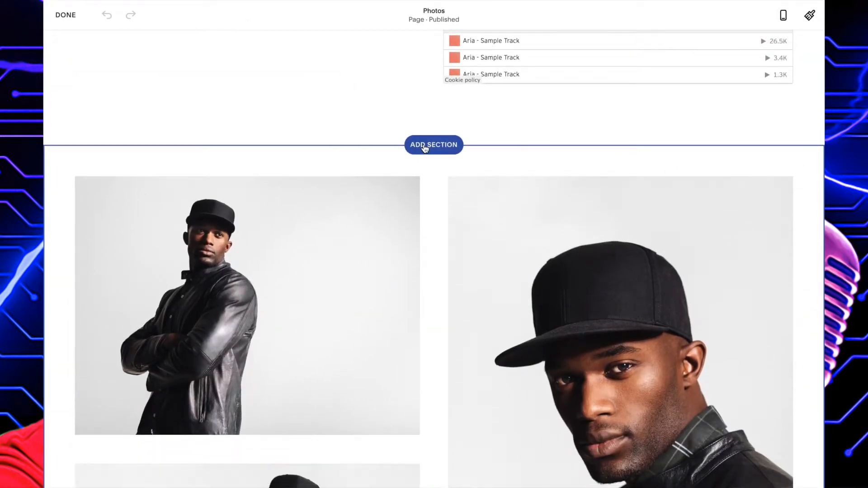
click(425, 148)
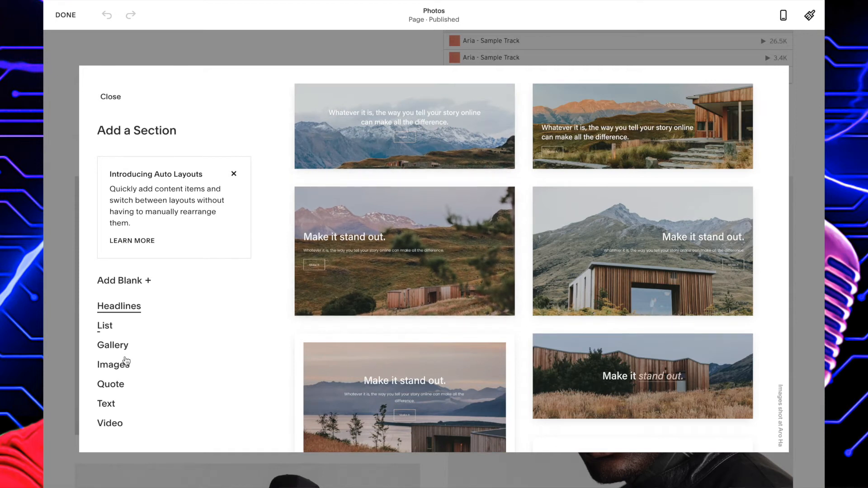
scroll(117, 357, down, 3)
click(113, 339)
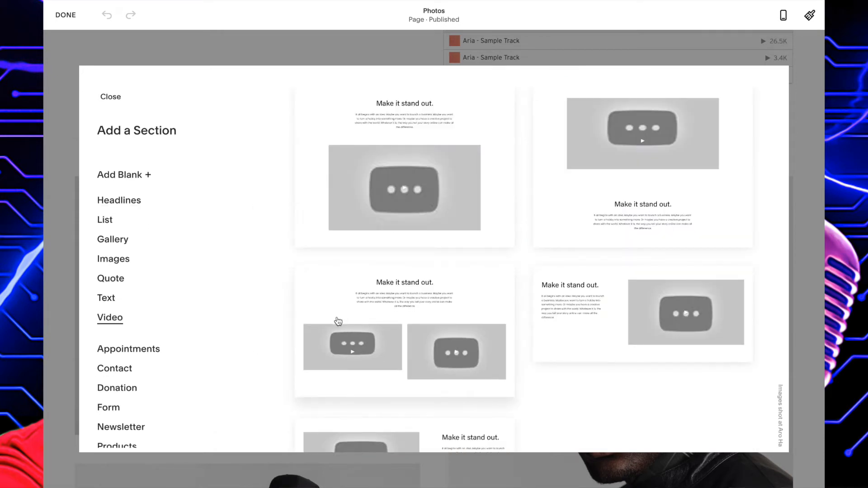
scroll(418, 272, down, 2)
scroll(417, 272, up, 2)
scroll(430, 317, down, 2)
click(449, 393)
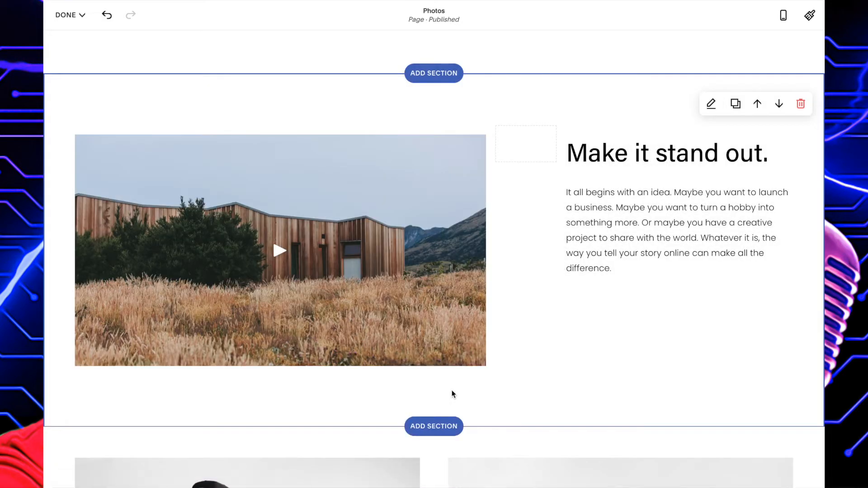
Examine the new video block's content settings, including the video URL, custom thumbnail and caption options, and close them.
scroll(398, 335, down, 3)
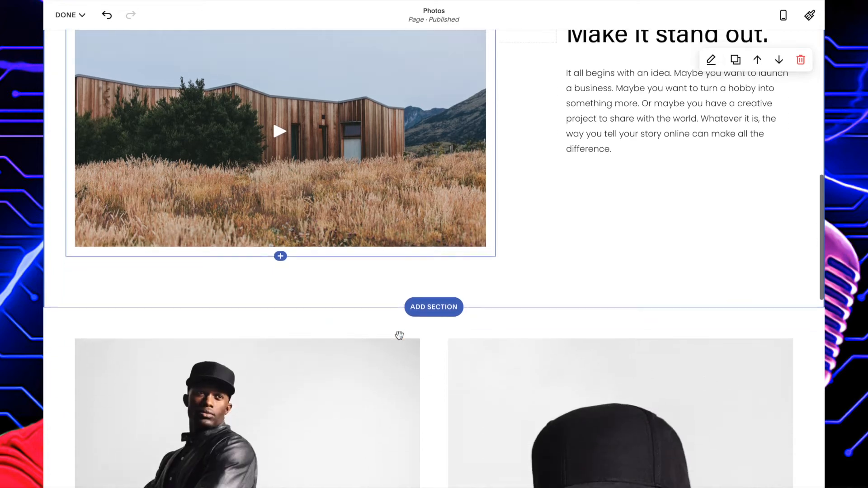
scroll(400, 337, up, 5)
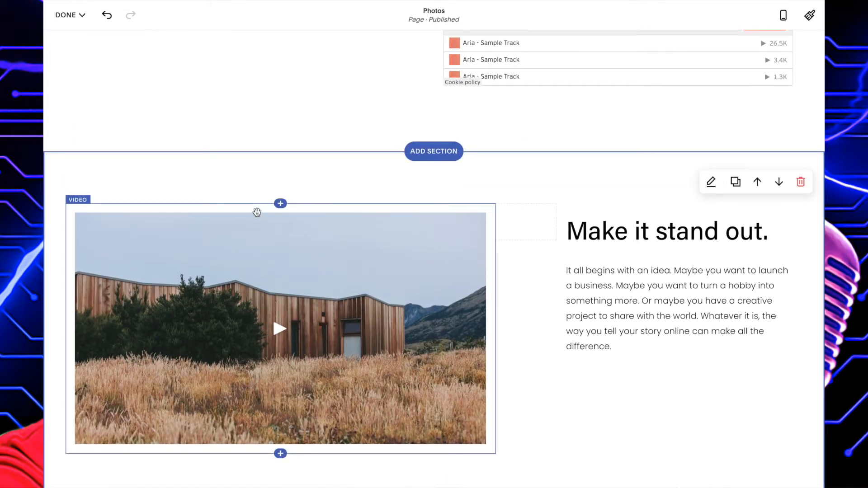
click(279, 309)
click(114, 185)
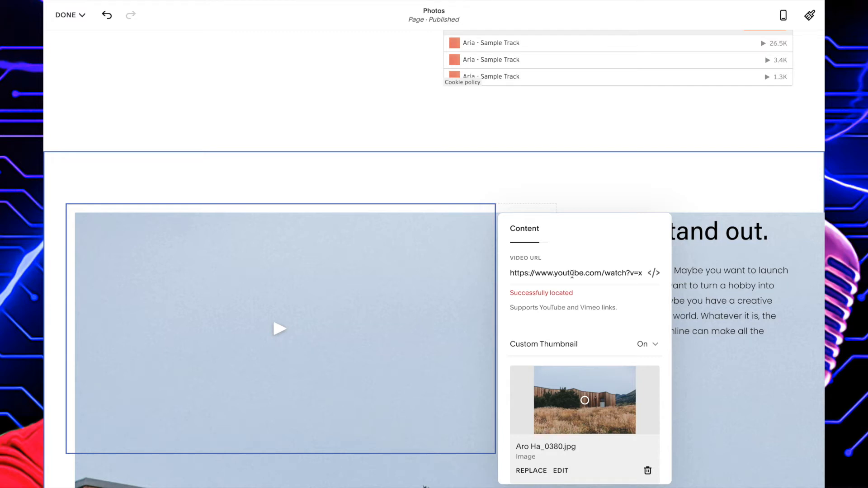
scroll(602, 355, down, 3)
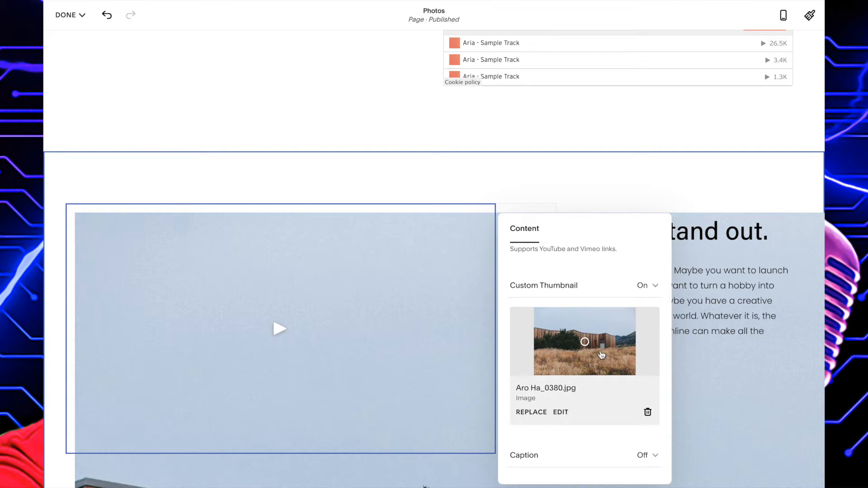
scroll(601, 354, up, 3)
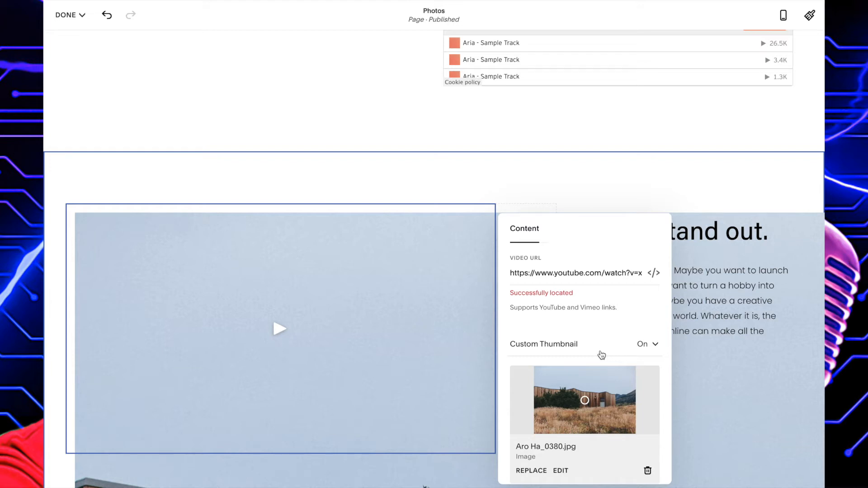
scroll(601, 355, down, 3)
scroll(601, 355, up, 3)
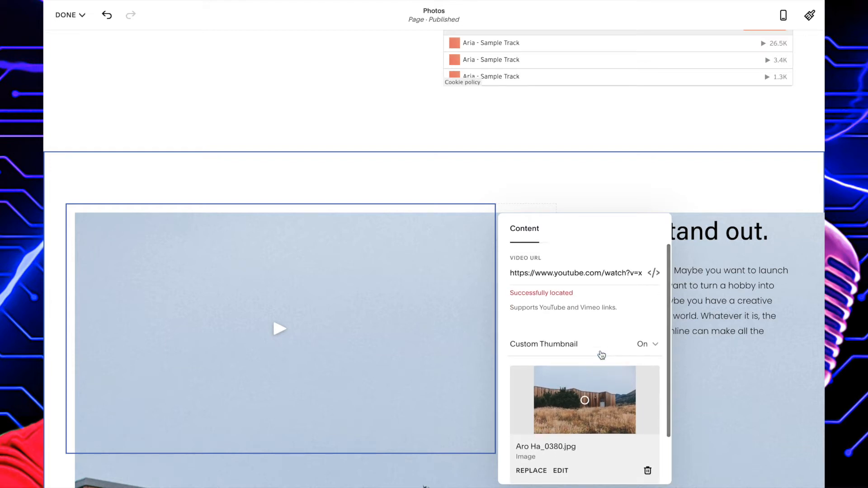
click(305, 162)
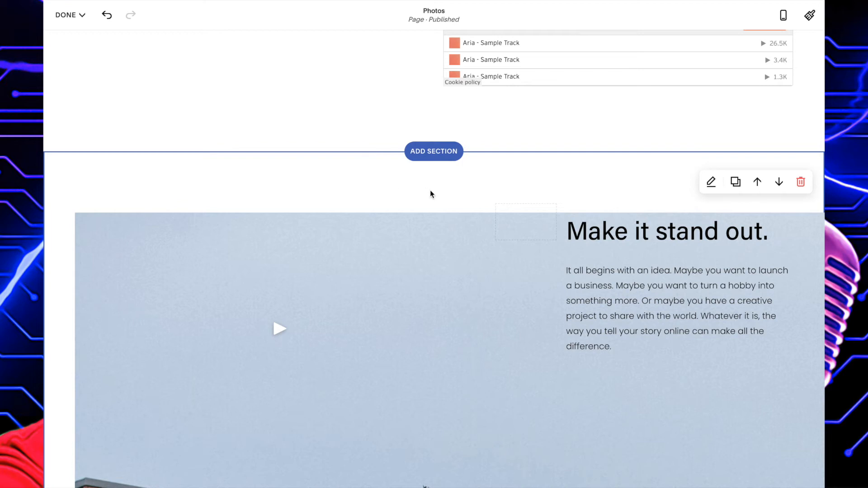
Insert a Donation section between the music and video sections, using the plain centered "Make a donation." layout.
click(431, 154)
scroll(140, 318, down, 1)
scroll(140, 318, down, 3)
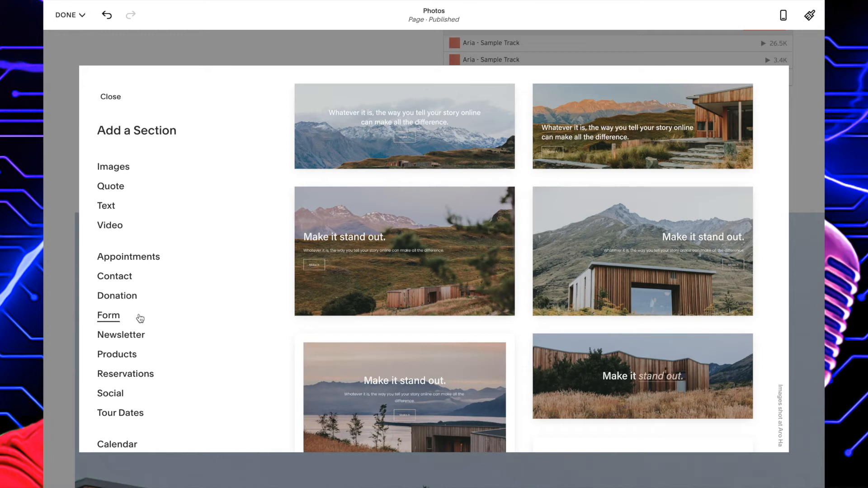
scroll(141, 318, down, 1)
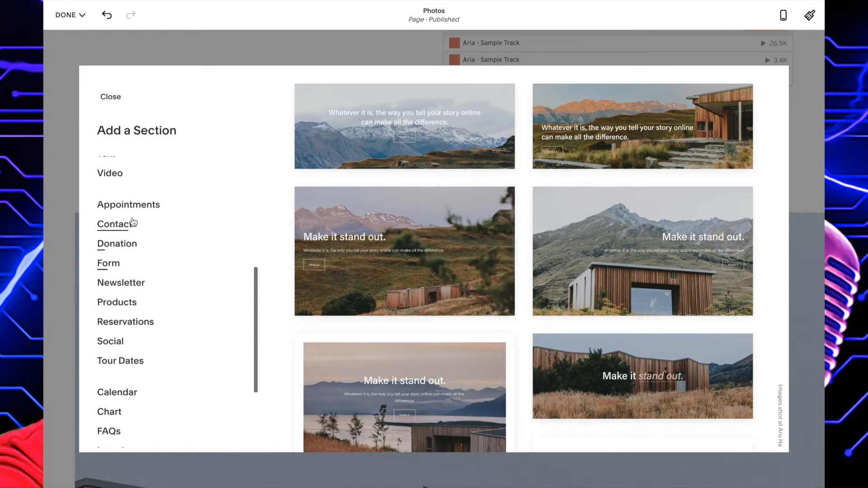
click(130, 248)
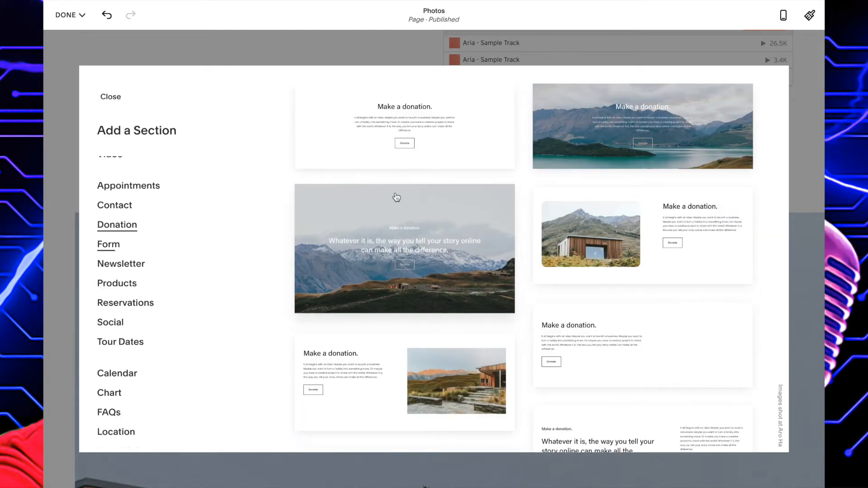
click(405, 139)
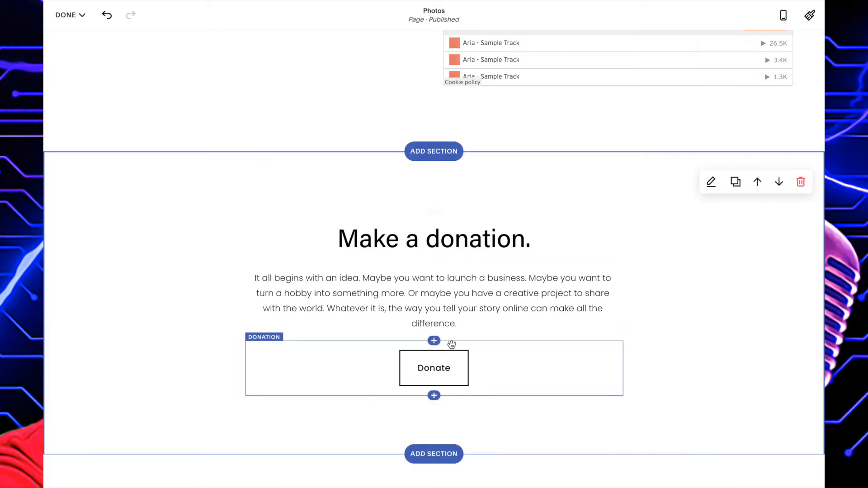
Open the Donate button's settings and review its content fields and button alignment options.
click(427, 368)
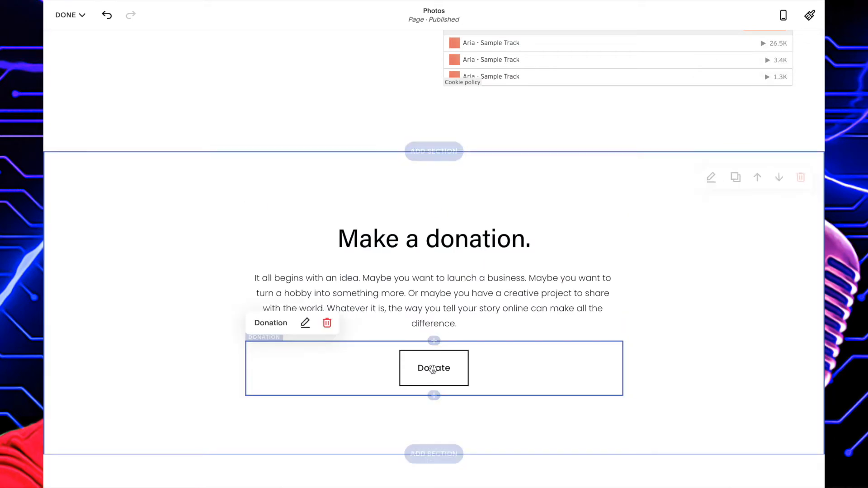
click(305, 324)
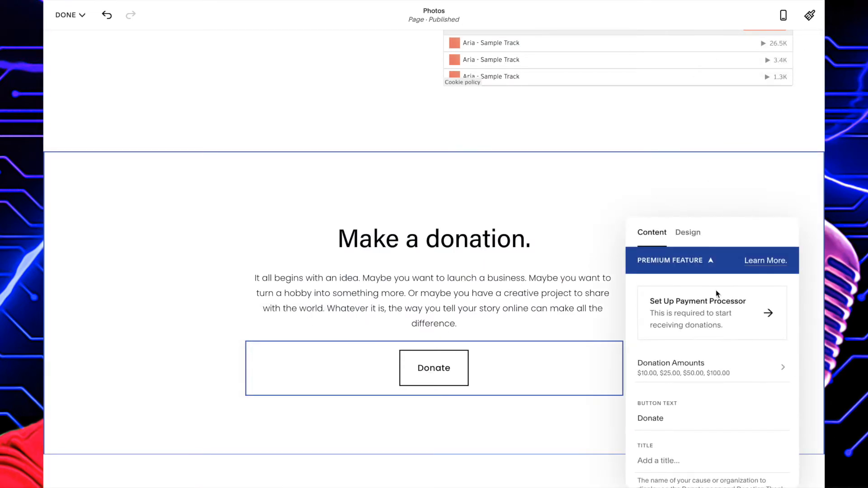
scroll(707, 346, down, 3)
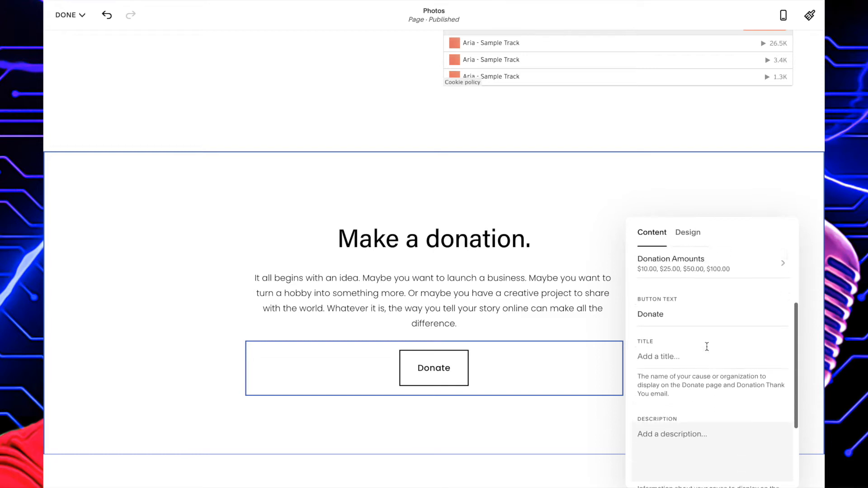
scroll(706, 339, up, 3)
click(689, 233)
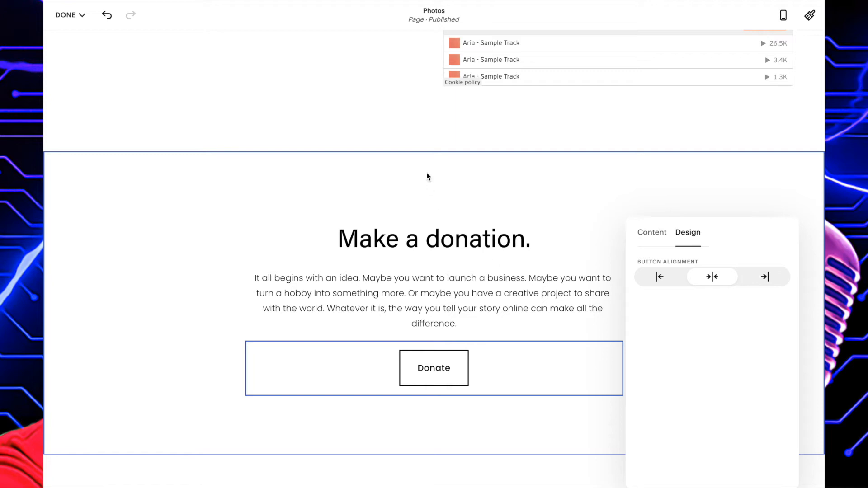
Save the Photos page changes and look over the music and donation sections on the saved page.
click(65, 15)
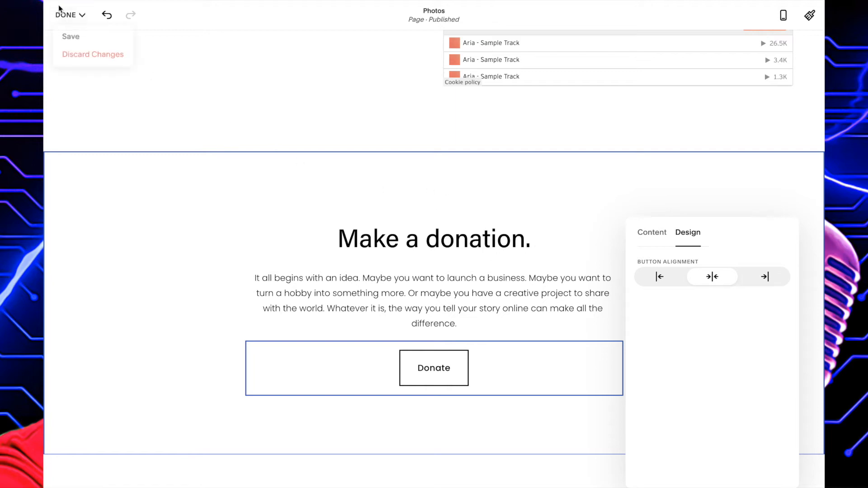
click(71, 35)
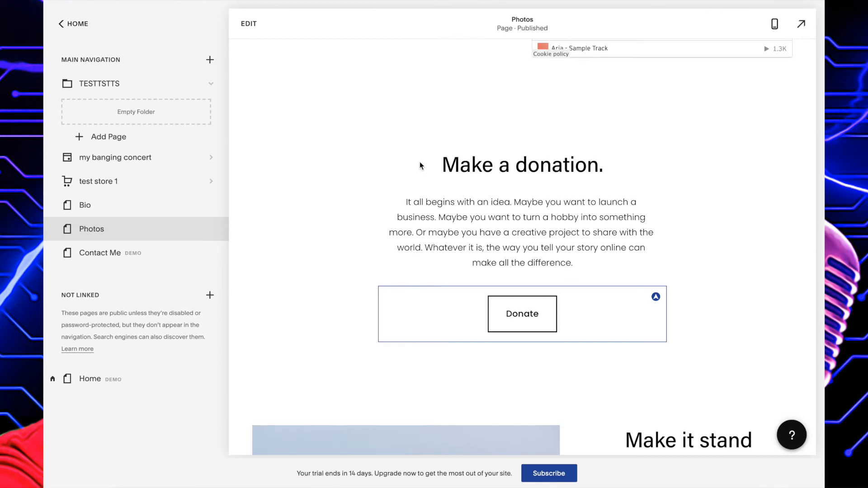
scroll(419, 161, up, 10)
scroll(420, 164, down, 5)
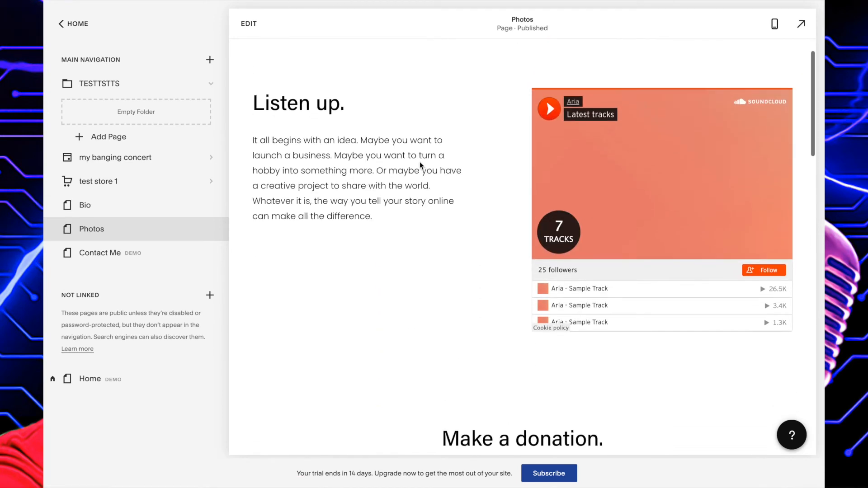
Reopen the Photos page for editing and insert a Newsletter section between the music and donation sections, with the sign-up form left of a rounded image.
click(245, 26)
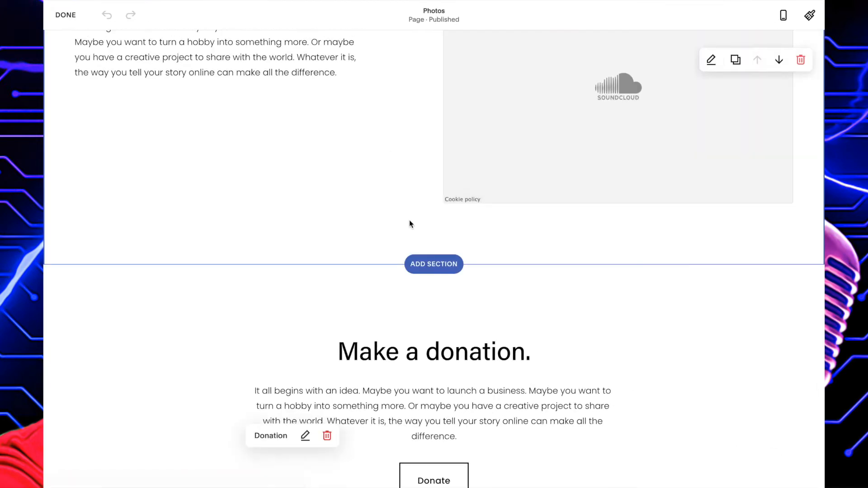
click(433, 264)
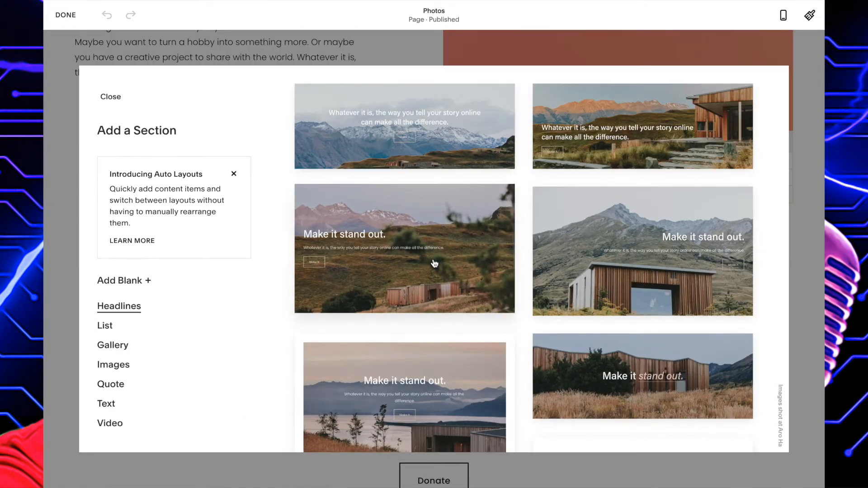
scroll(125, 353, down, 5)
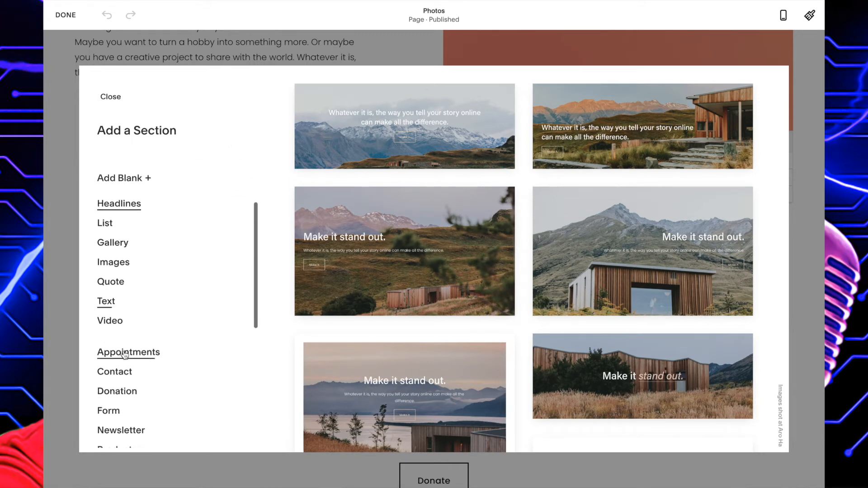
scroll(124, 354, down, 2)
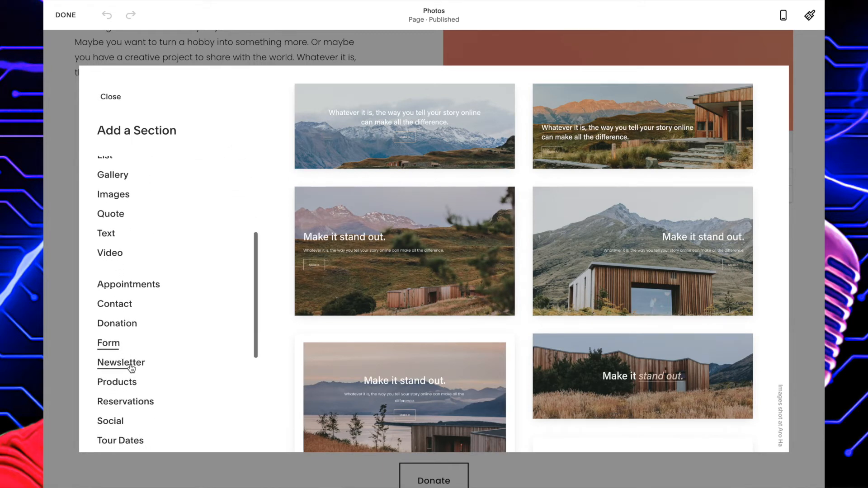
scroll(131, 369, down, 1)
click(131, 350)
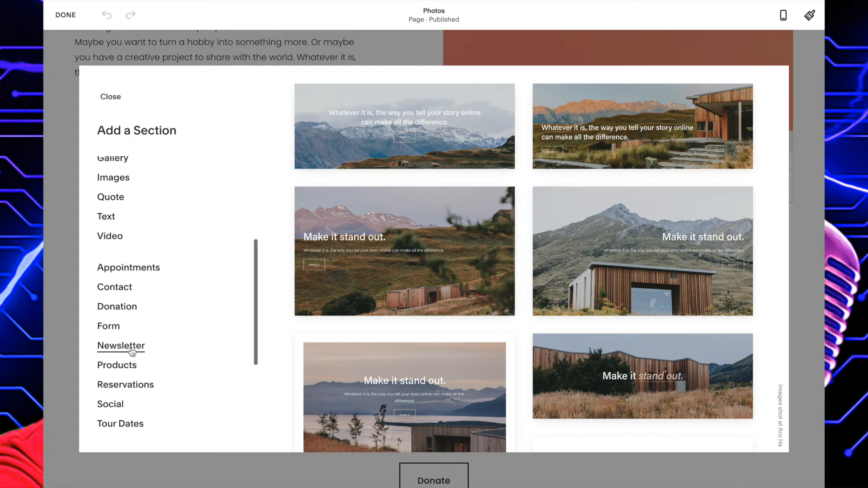
scroll(131, 352, down, 1)
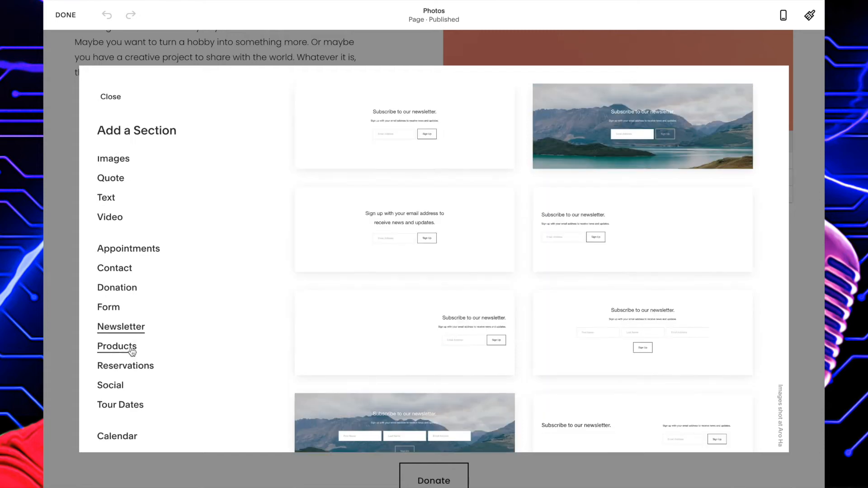
scroll(292, 349, down, 5)
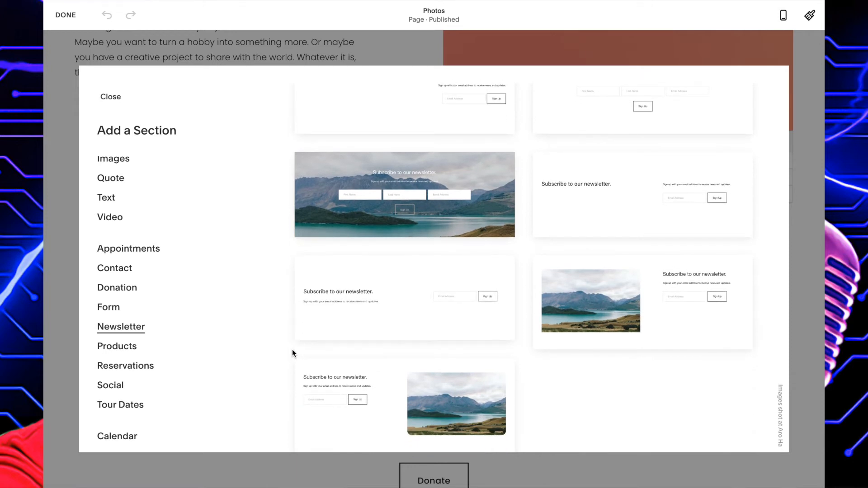
click(398, 409)
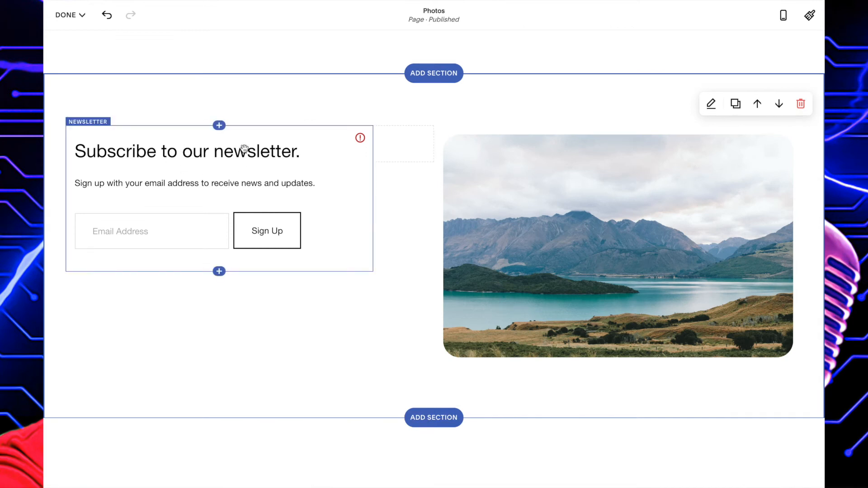
Browse the Form layouts and insert a Products section above the newsletter, using the centered "New collection." layout with a single vase image.
click(421, 73)
scroll(188, 273, down, 3)
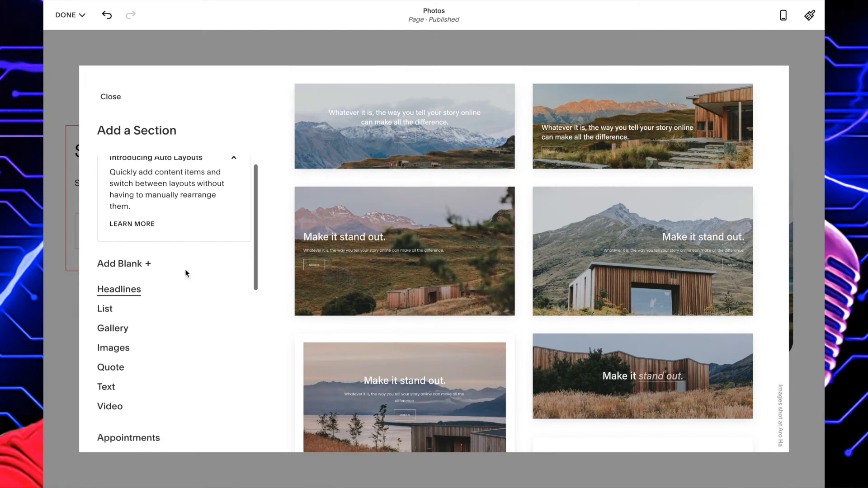
scroll(185, 273, down, 1)
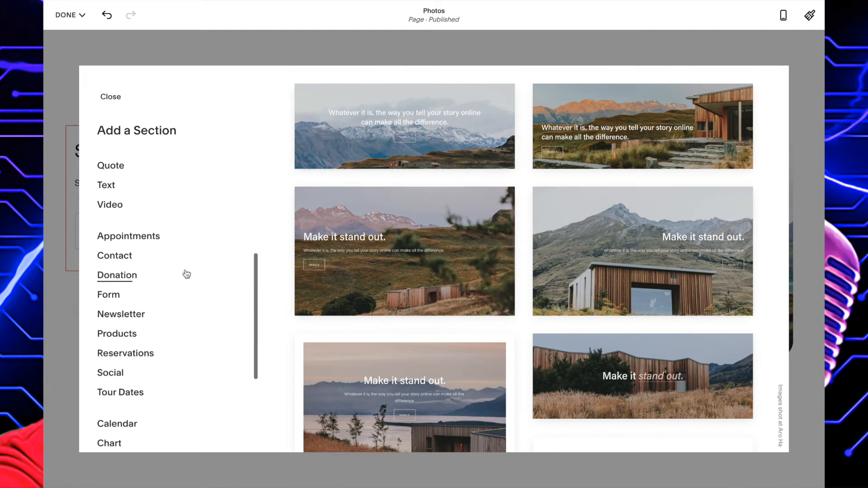
click(118, 298)
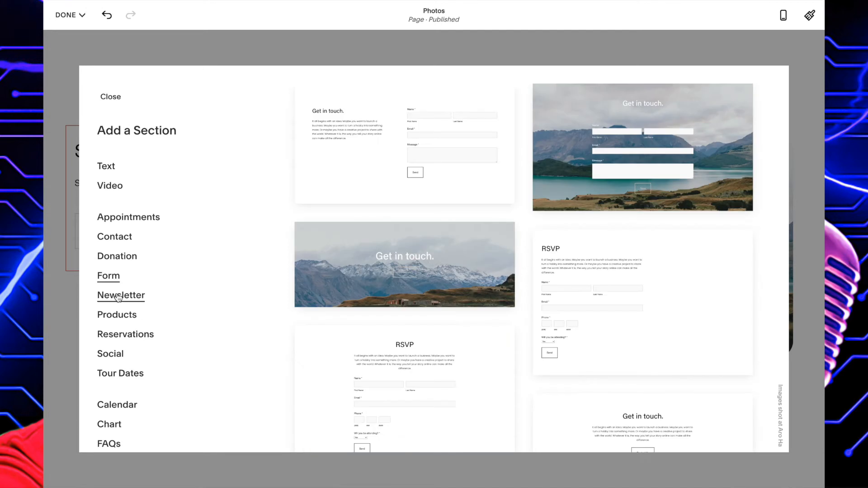
scroll(398, 393, down, 3)
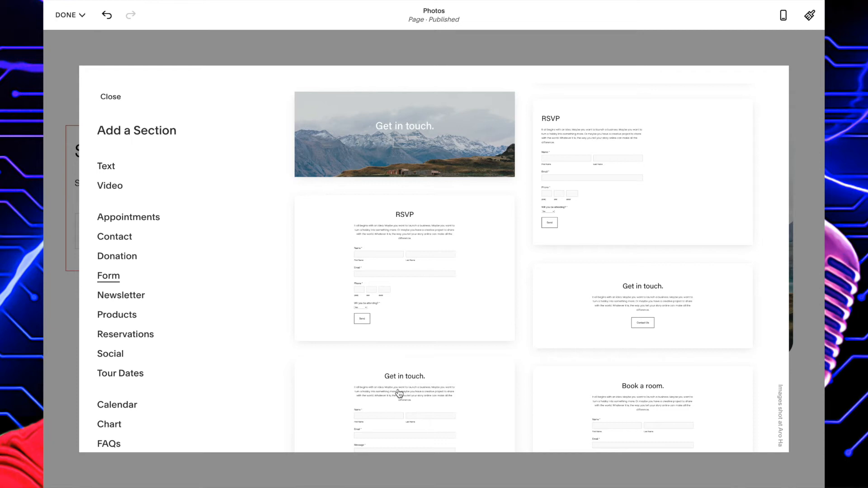
click(121, 324)
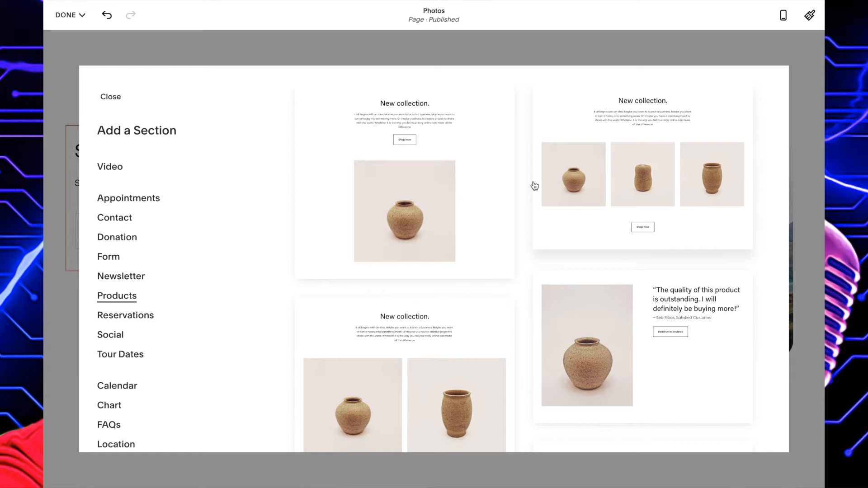
click(396, 112)
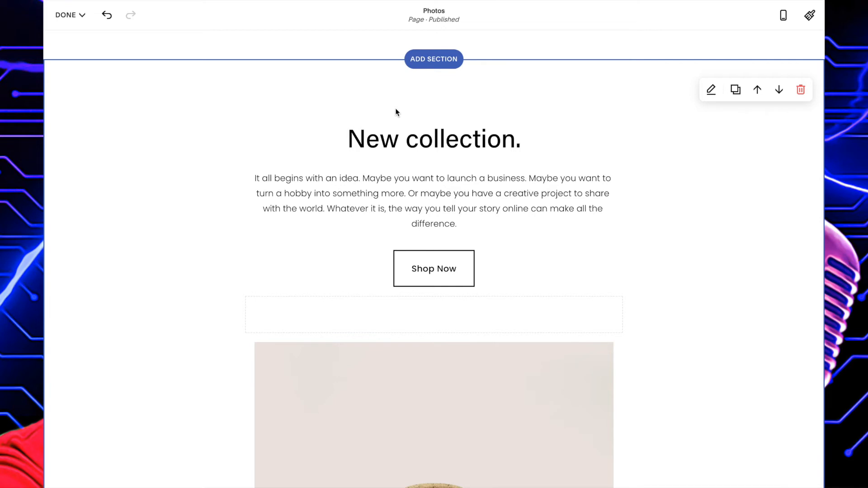
Open the settings of the vase image in the new products section and show its design options.
scroll(439, 289, down, 4)
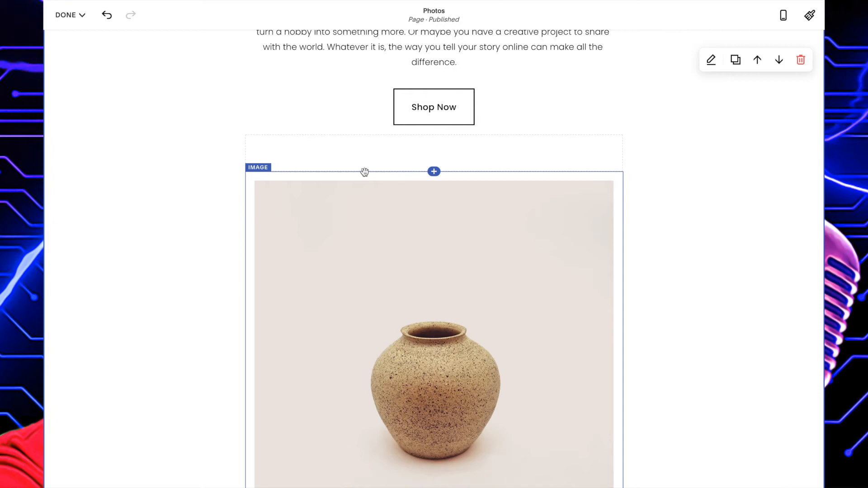
click(253, 168)
click(294, 156)
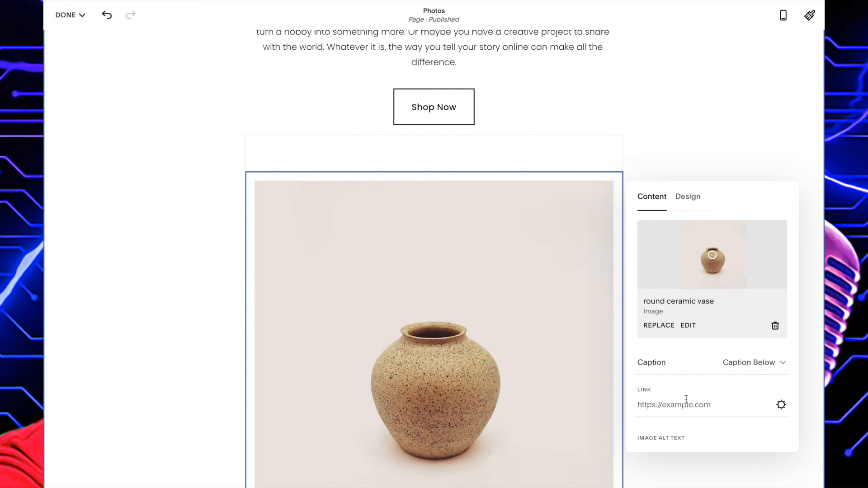
click(686, 199)
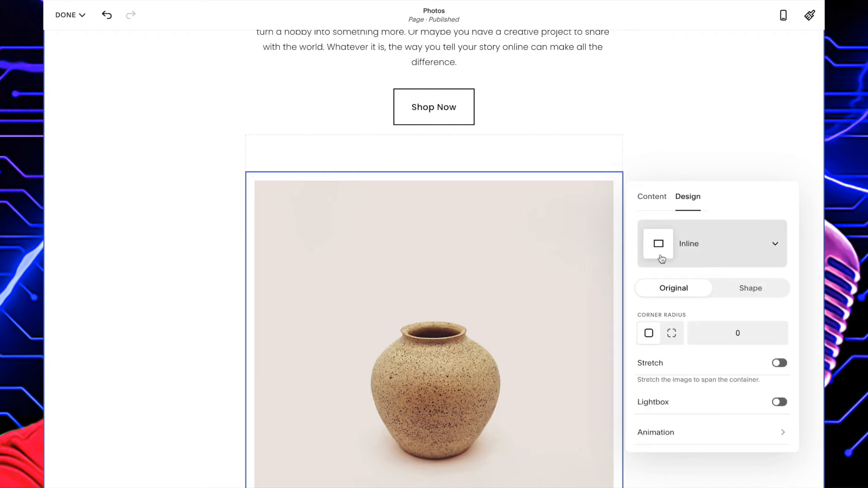
Try the Shape crop and the Stretch option on the vase image, returning it to Original with Stretch off.
click(743, 290)
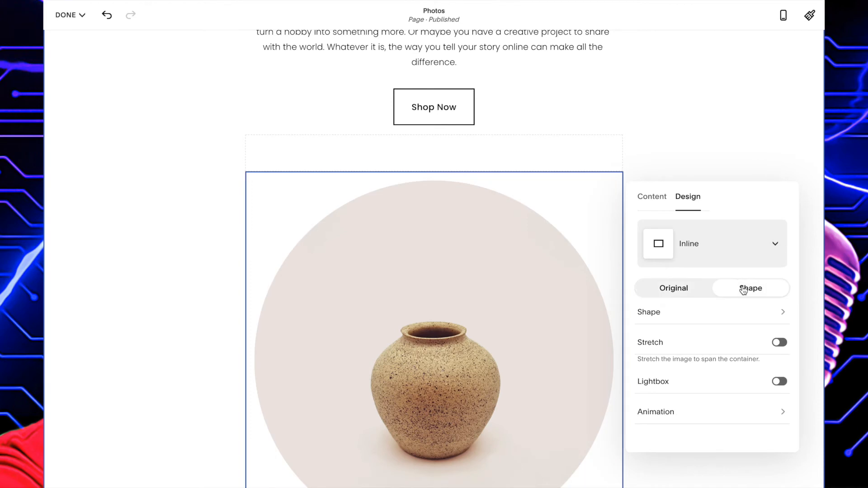
click(694, 292)
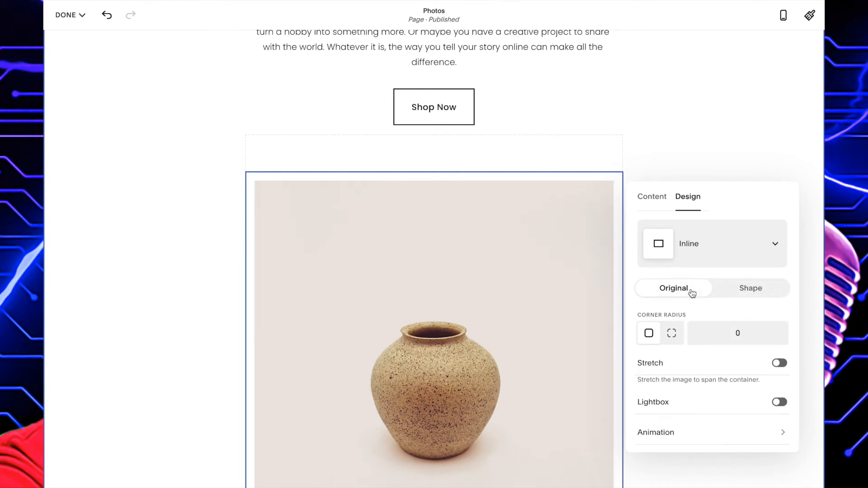
click(771, 292)
click(696, 292)
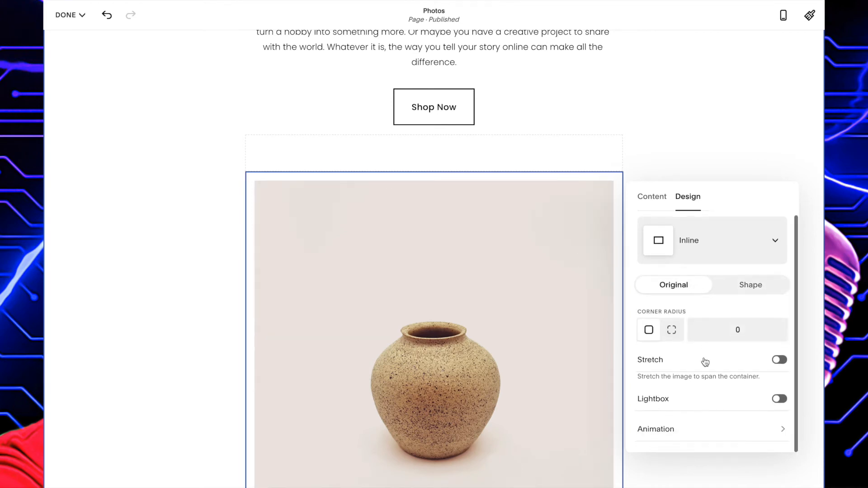
click(783, 360)
click(783, 361)
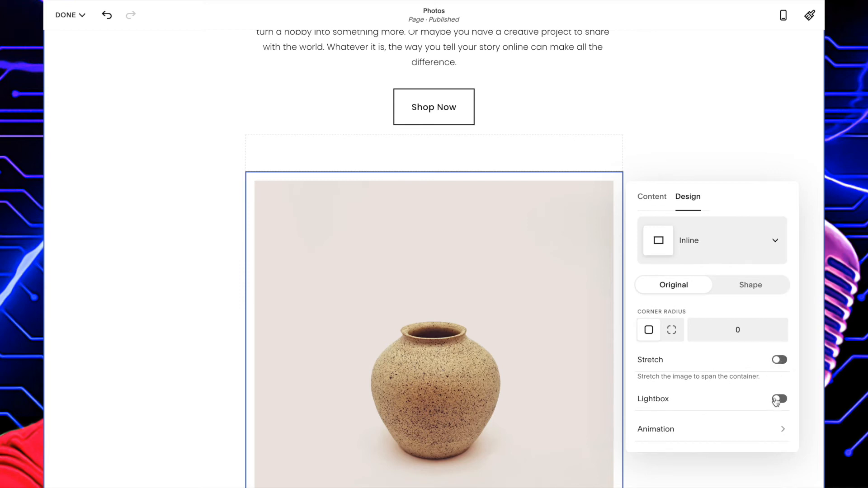
Try the Slide Up, Vertical Clip and Fade In animations on the vase image and set its animation to Site Default.
click(782, 430)
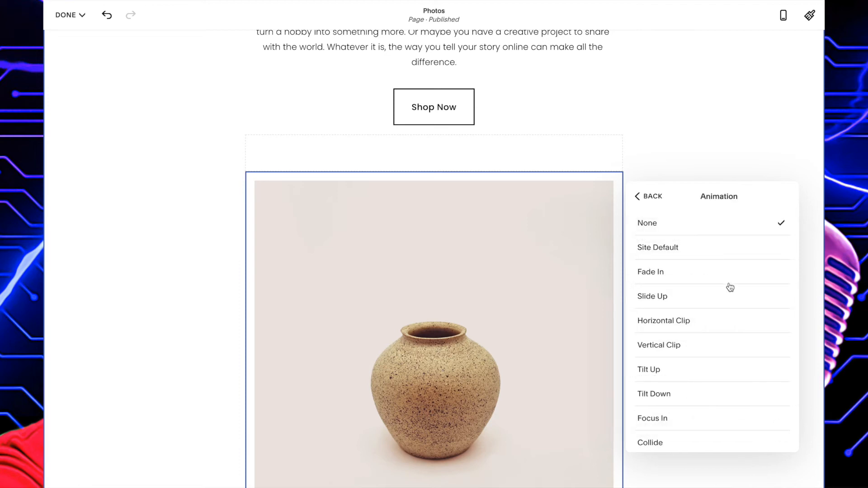
click(681, 302)
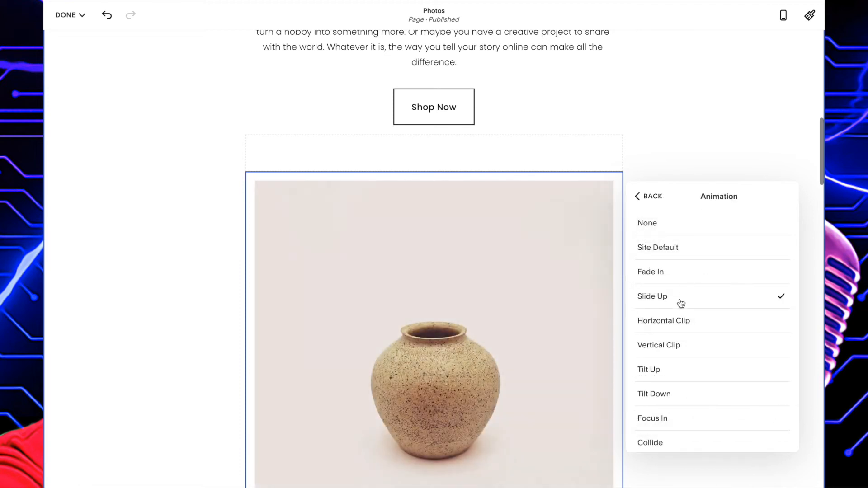
click(677, 349)
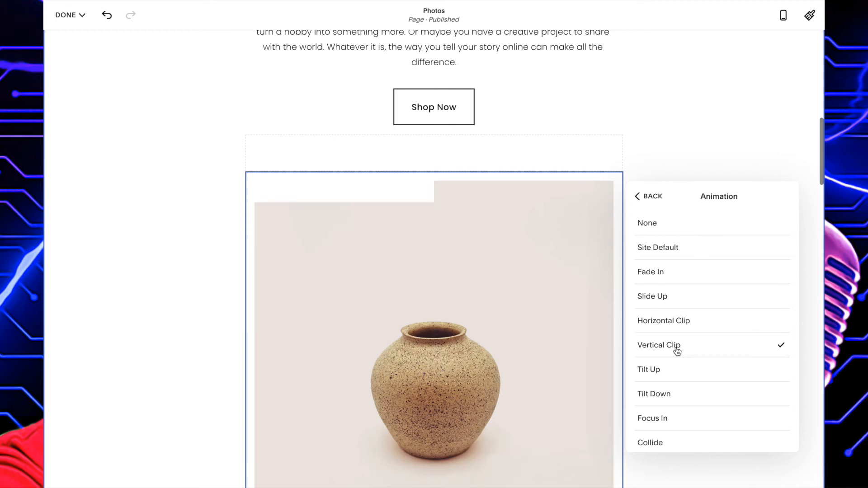
click(656, 271)
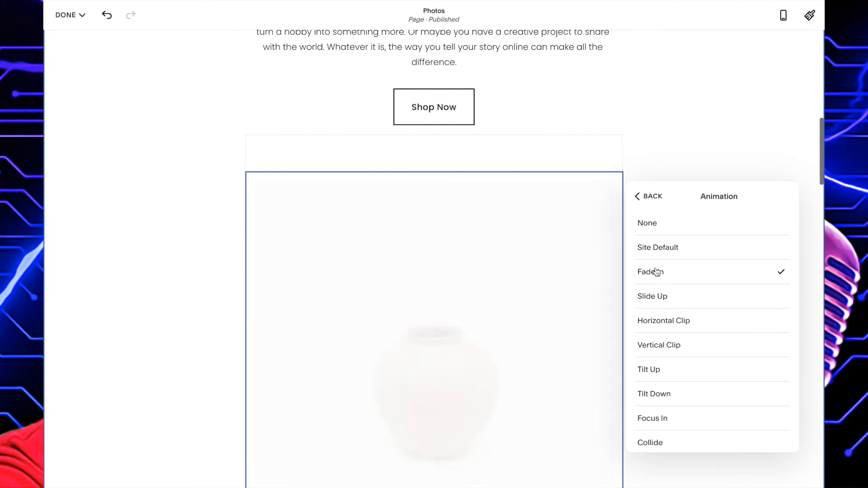
click(657, 250)
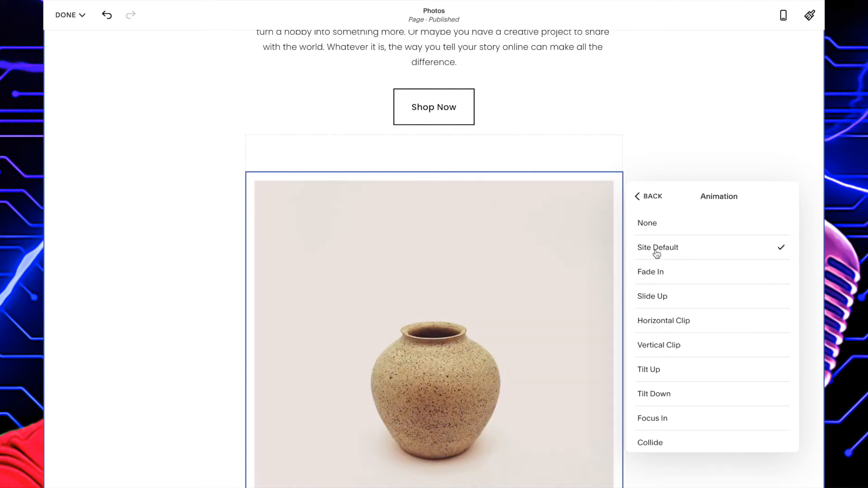
click(639, 197)
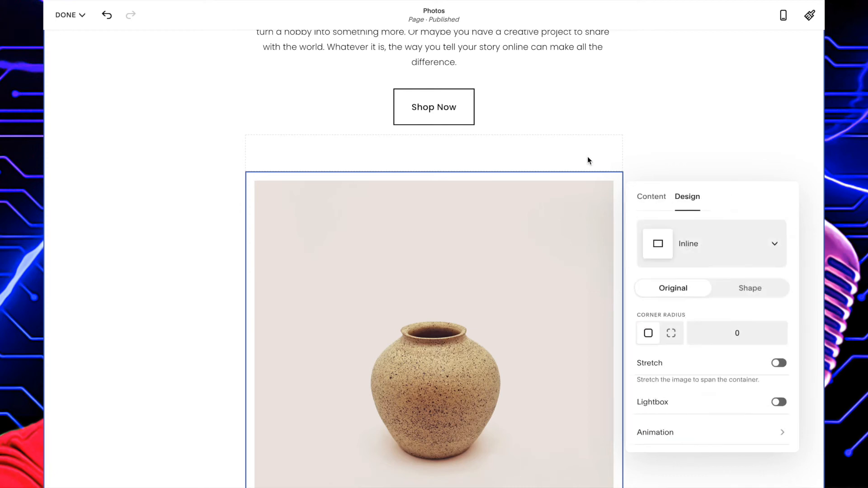
Add the description "THIS IS BANGING ALBUM" below the vase image.
scroll(698, 185, down, 8)
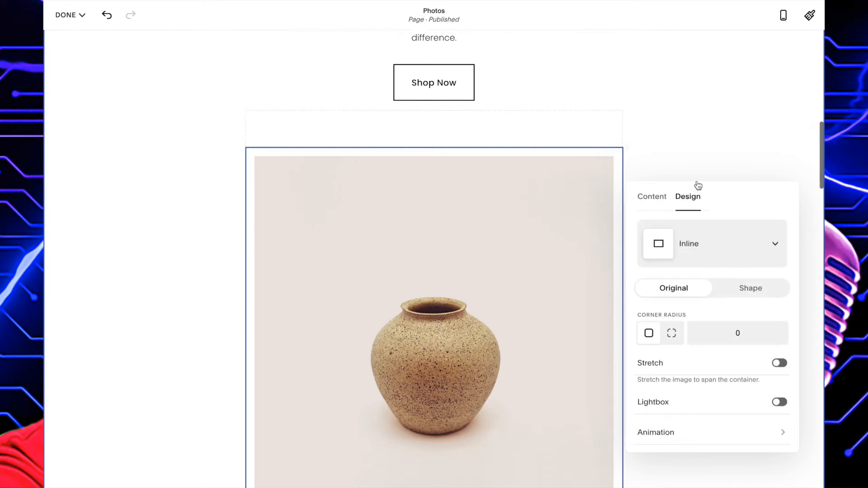
scroll(698, 185, up, 1)
scroll(698, 185, up, 3)
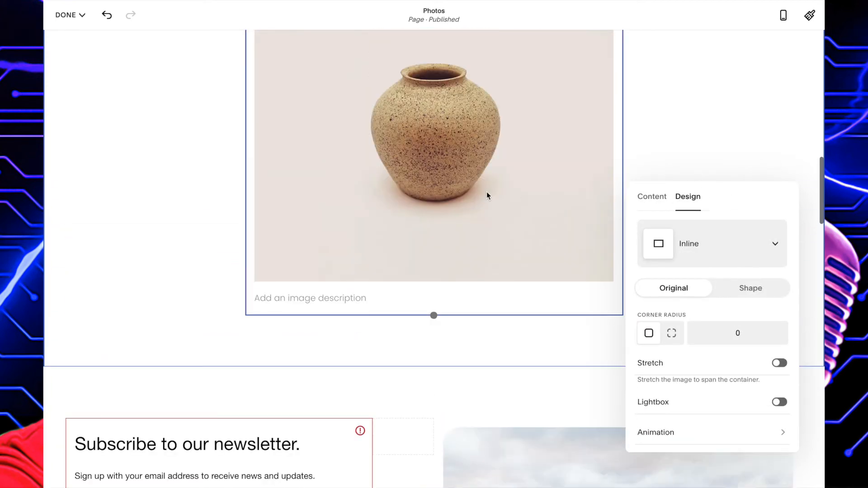
click(321, 294)
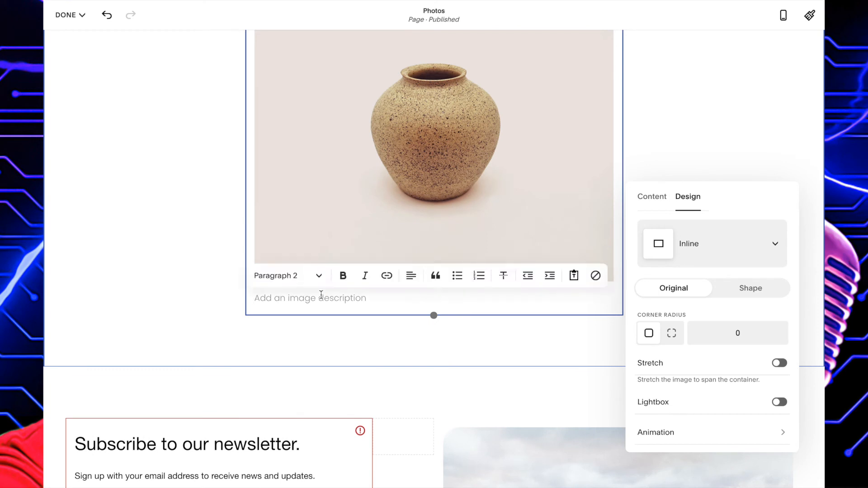
text(THIS )
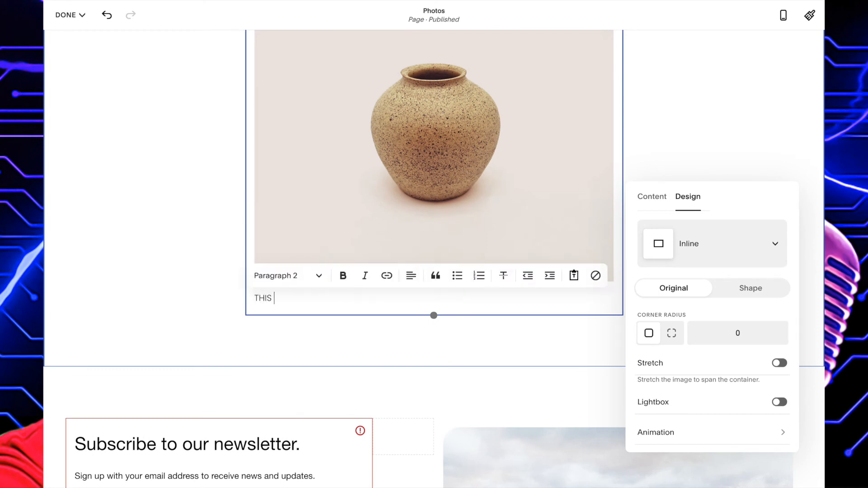
text(IS BANGING ALBUM)
scroll(156, 258, up, 10)
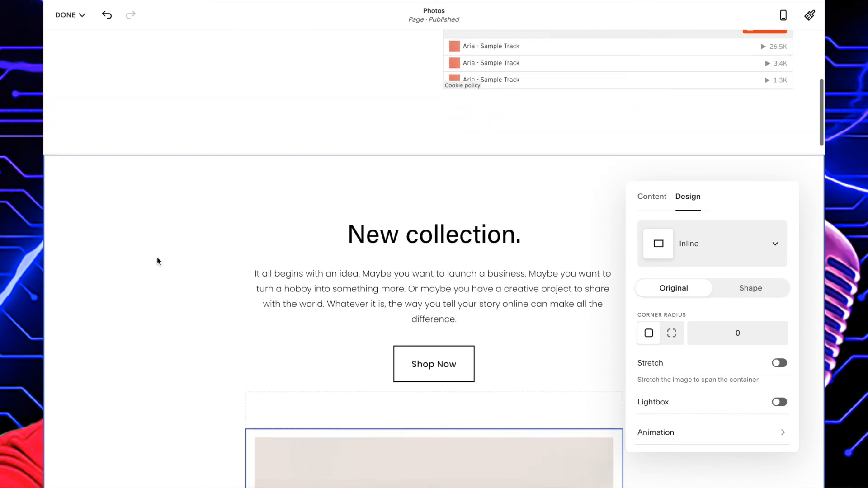
Add a Tour Dates section at the top of the page, using the three-column layout with nine dates from January 15 to September 15.
scroll(157, 261, up, 1)
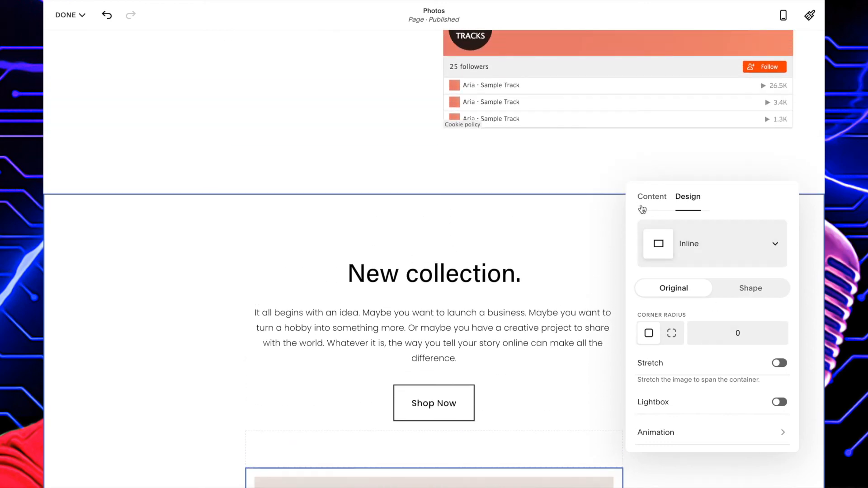
scroll(495, 249, up, 6)
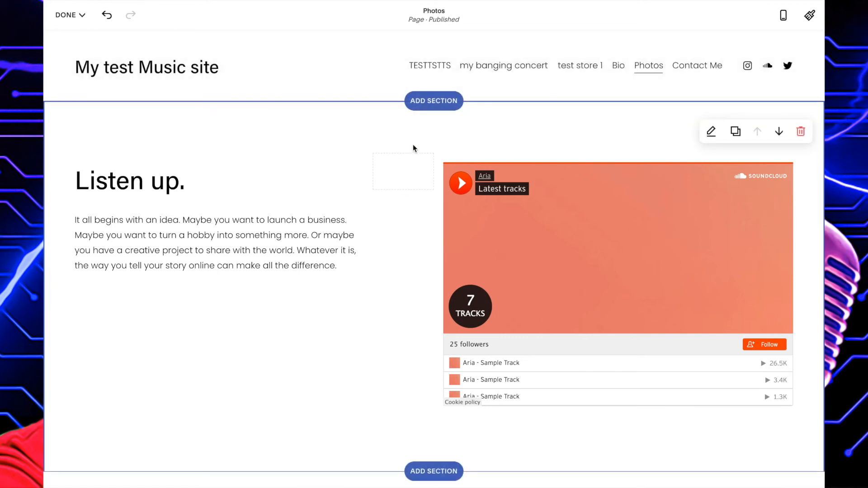
click(421, 105)
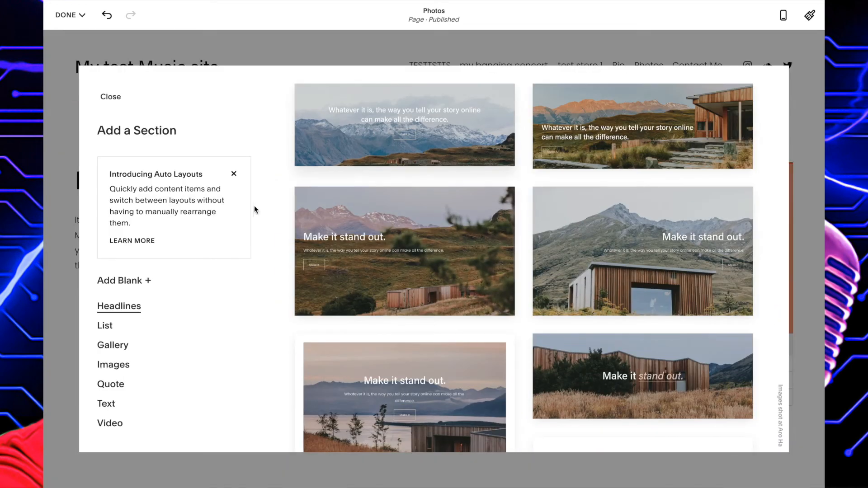
scroll(137, 304, down, 6)
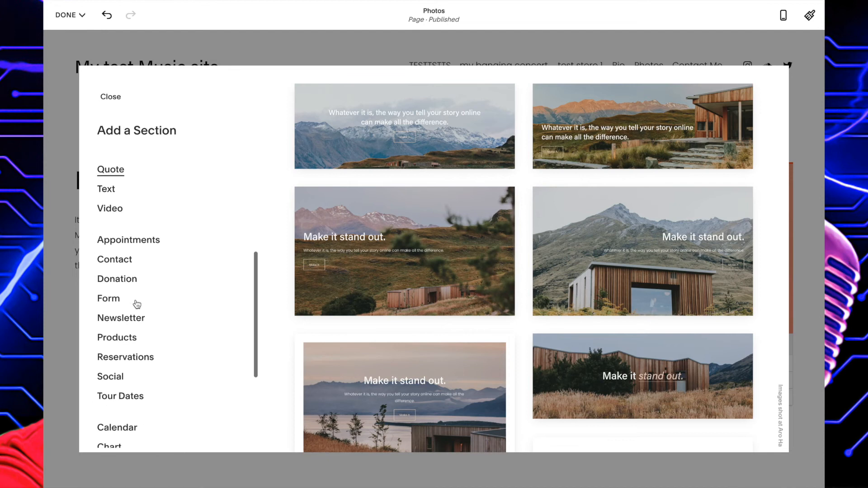
scroll(137, 303, down, 2)
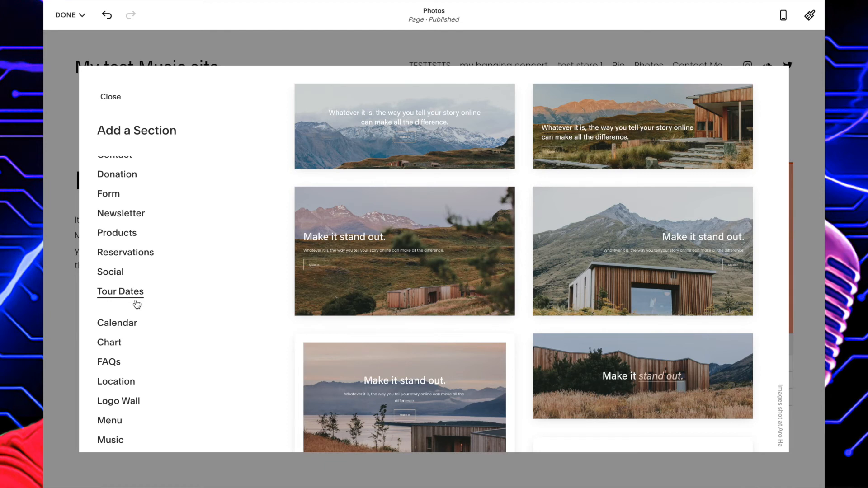
click(137, 302)
scroll(137, 304, down, 1)
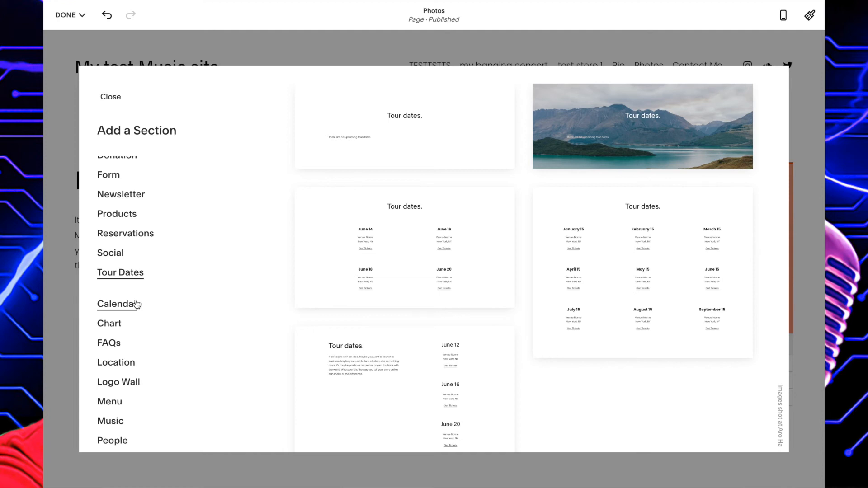
scroll(417, 302, down, 1)
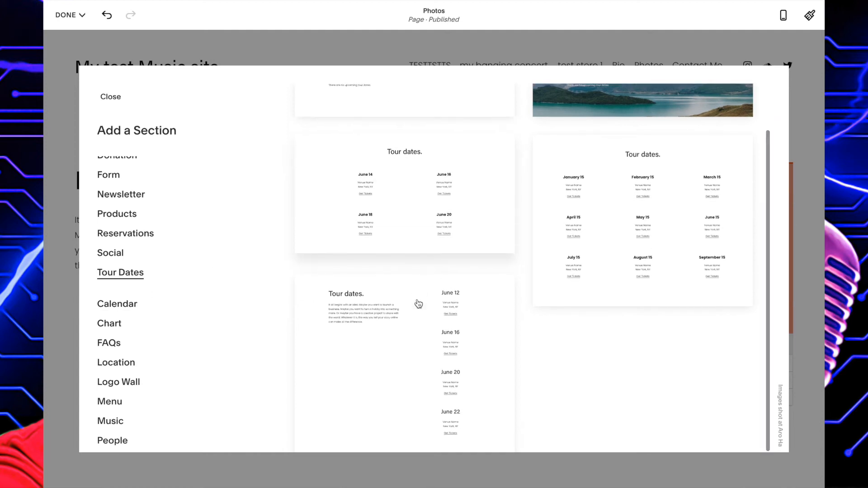
click(576, 237)
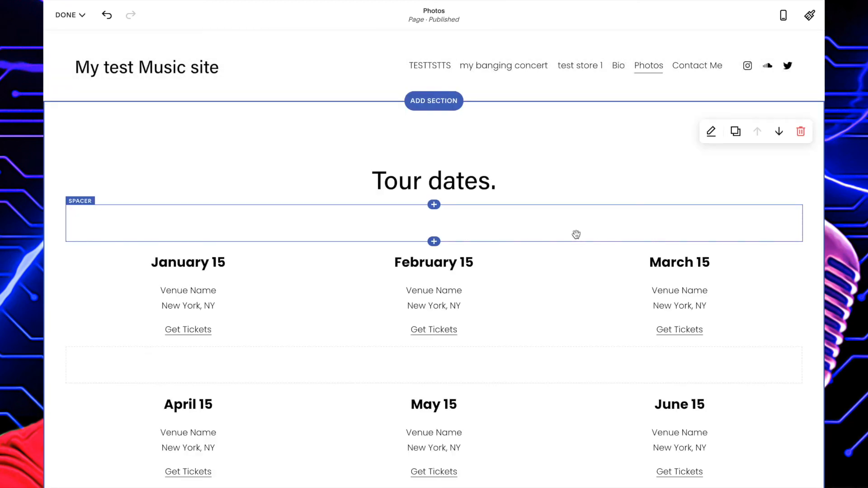
Examine the editable date, venue and ticket link texts across the new tour dates section.
click(189, 262)
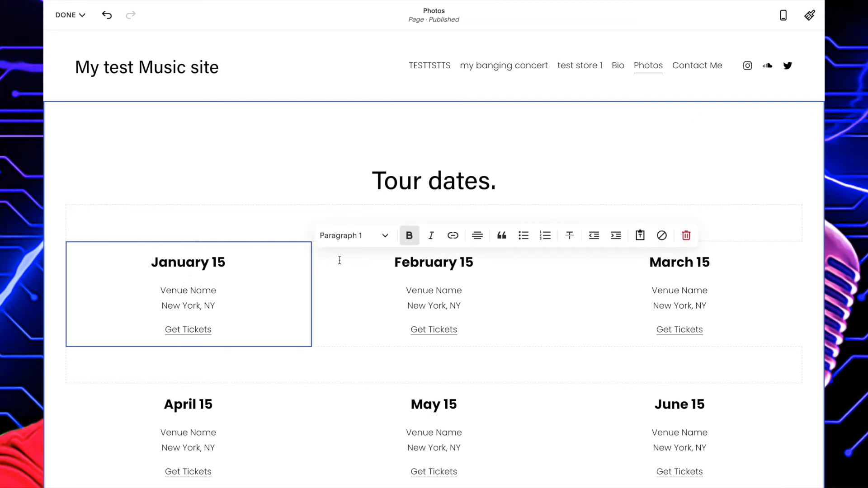
click(442, 277)
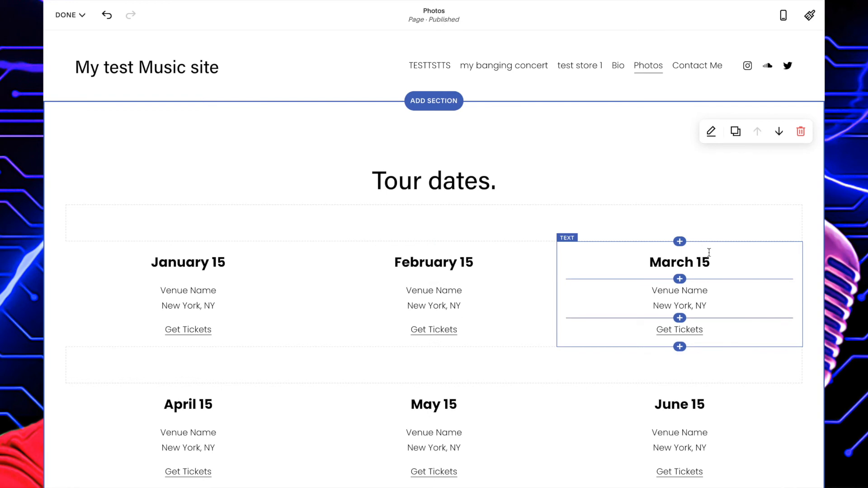
click(701, 264)
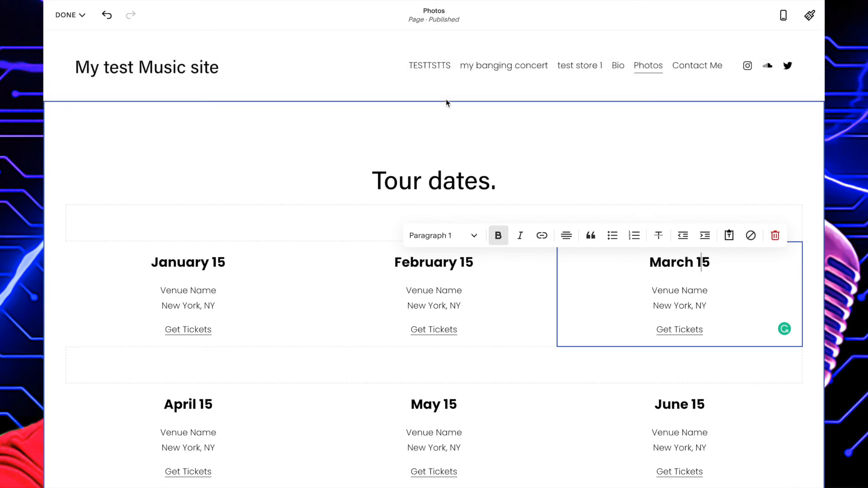
scroll(391, 211, down, 10)
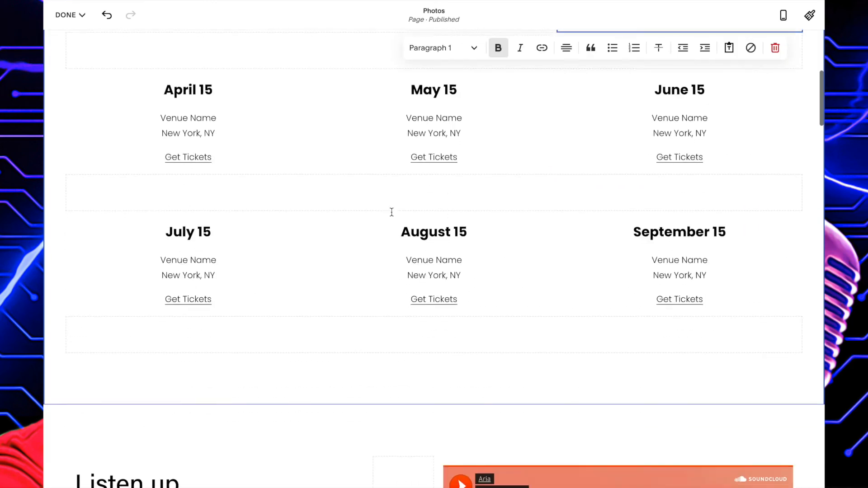
scroll(392, 211, up, 12)
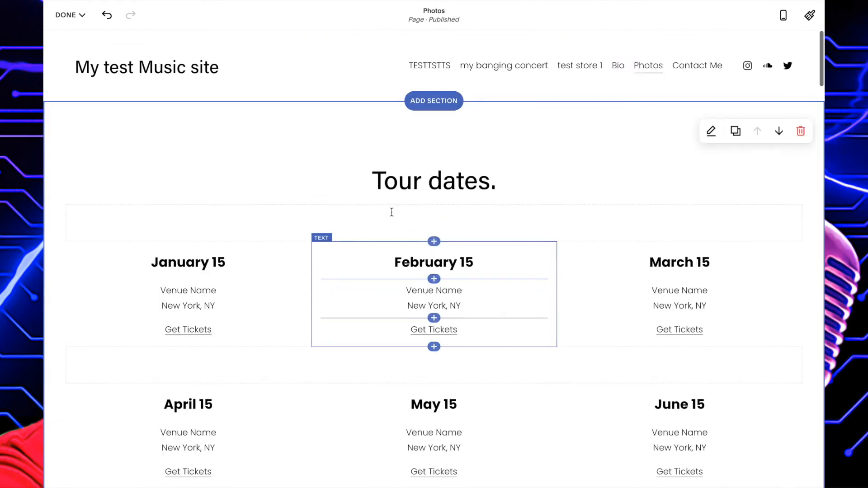
Browse the Logo Wall, Location, Pricing and People layouts for a new section above the tour dates.
click(435, 105)
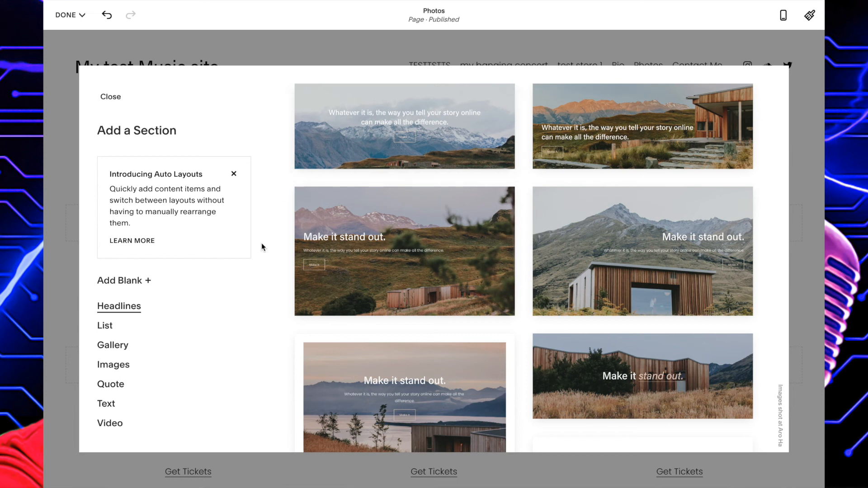
scroll(170, 375, down, 2)
scroll(171, 374, down, 4)
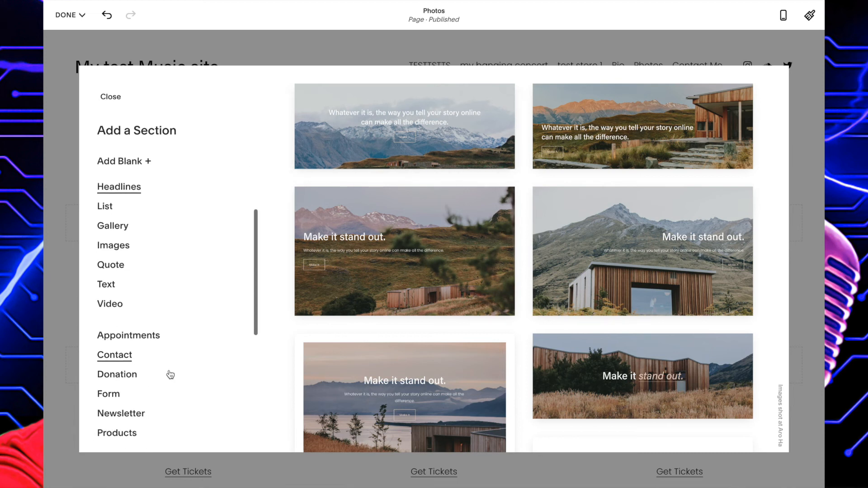
scroll(170, 375, down, 4)
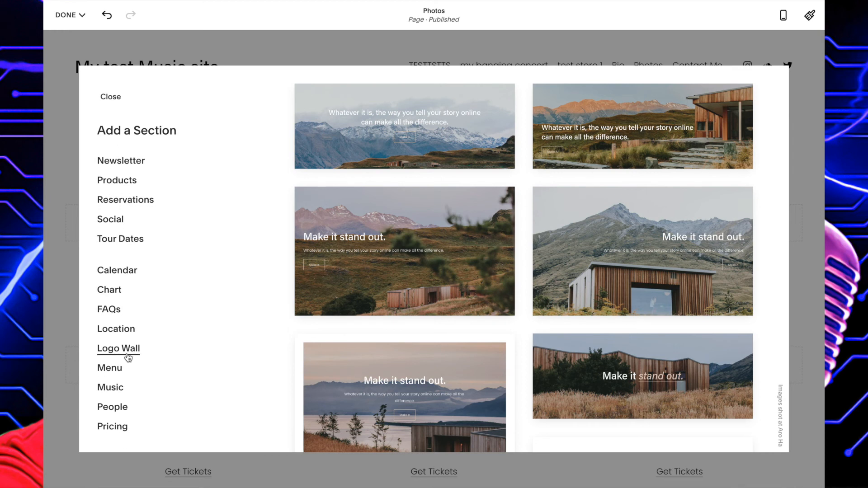
click(129, 358)
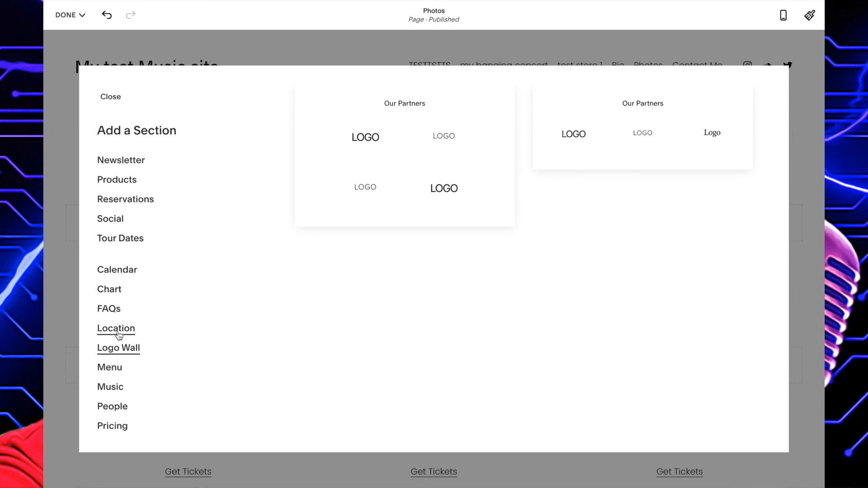
click(119, 335)
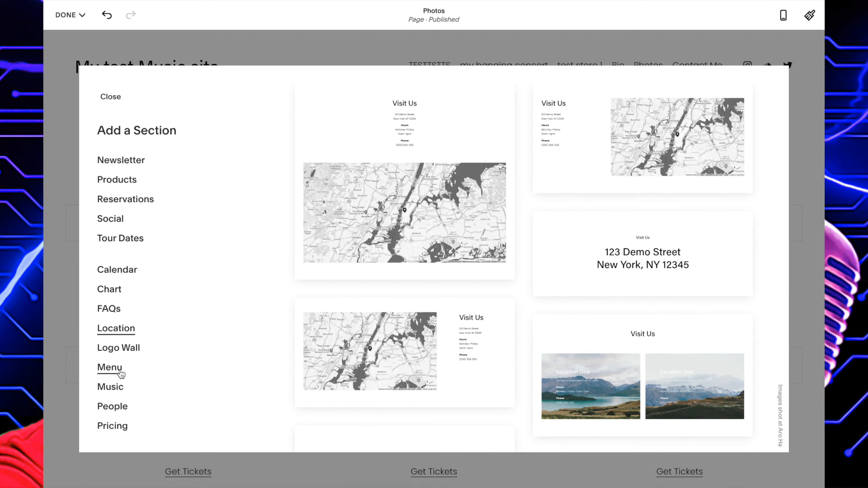
click(116, 426)
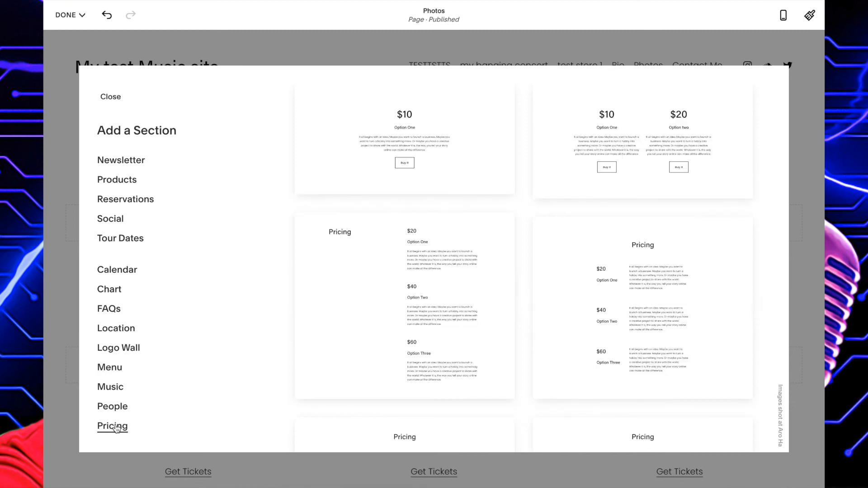
click(116, 412)
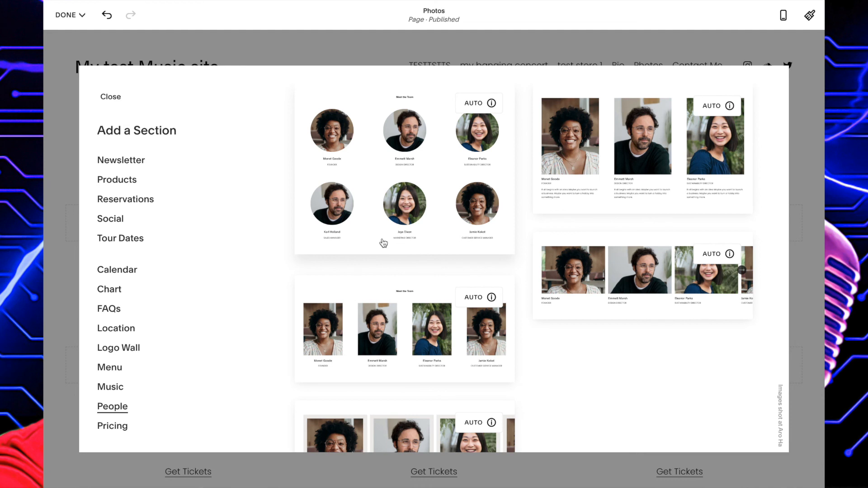
Add the centred "Listen up." Music section with a single-track SoundCloud player above the tour dates and open its format settings.
click(117, 387)
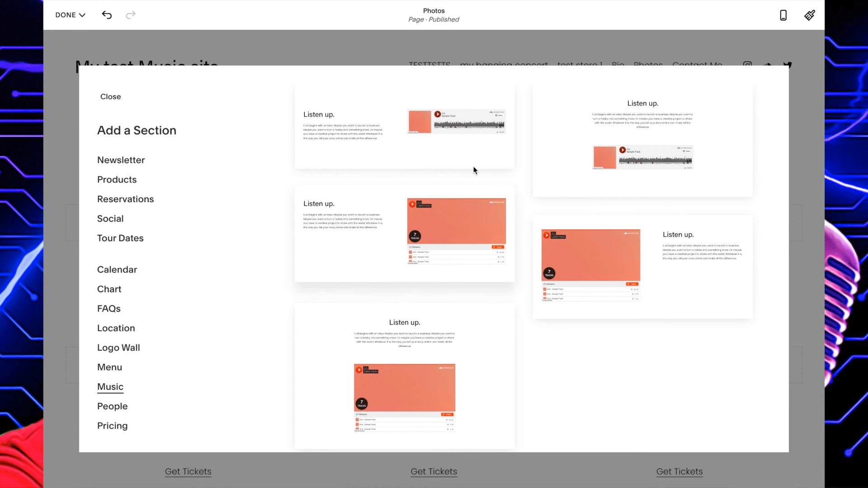
click(606, 122)
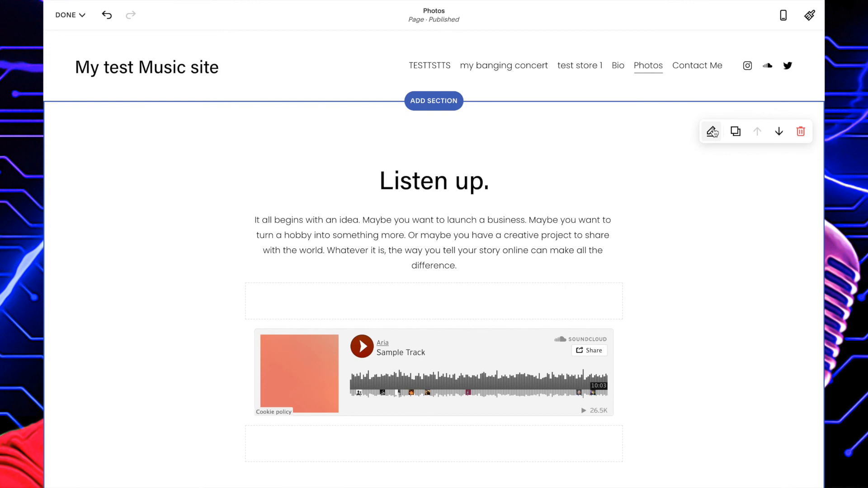
click(713, 131)
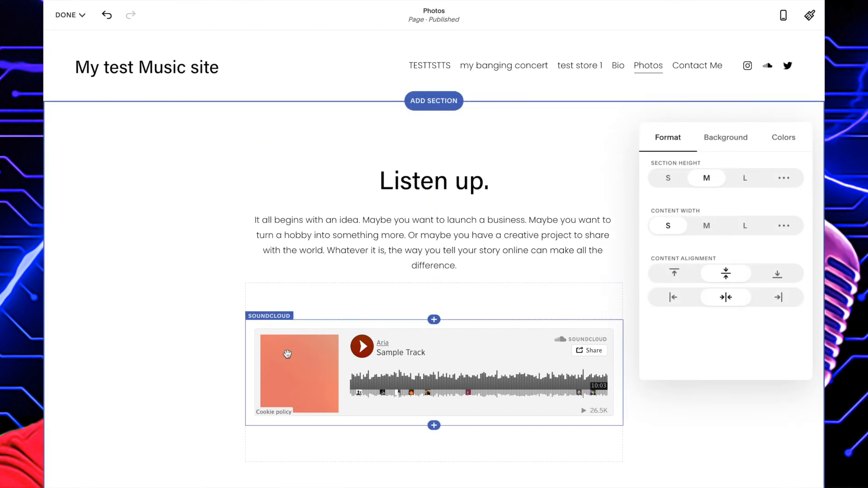
mouse_move(280, 340)
mouse_down()
mouse_move(290, 313)
mouse_move(293, 350)
mouse_up()
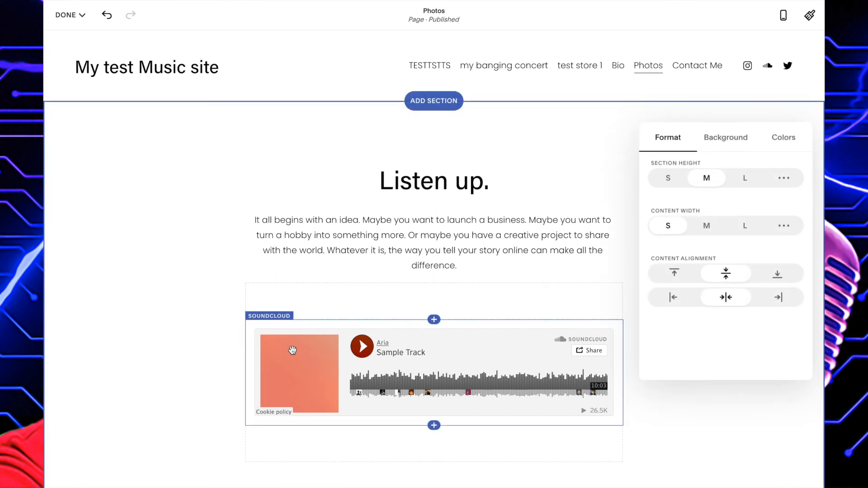
Remove the SoundCloud player block from the new "Listen up." section.
click(276, 319)
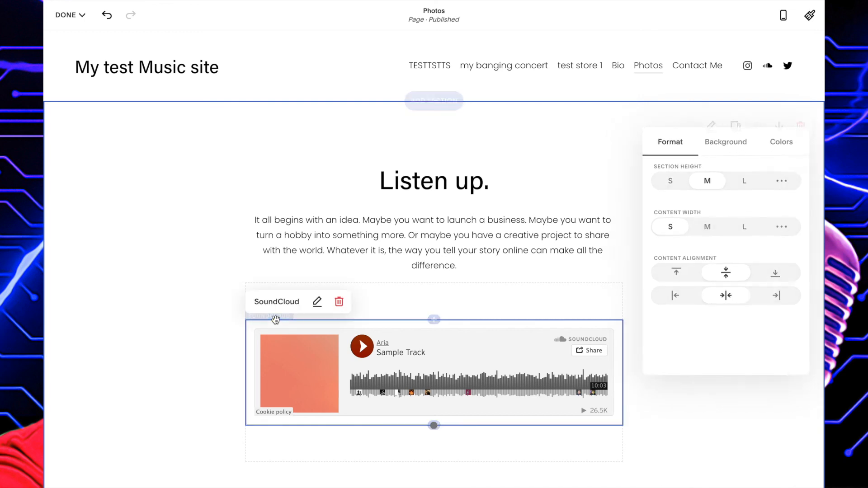
click(339, 304)
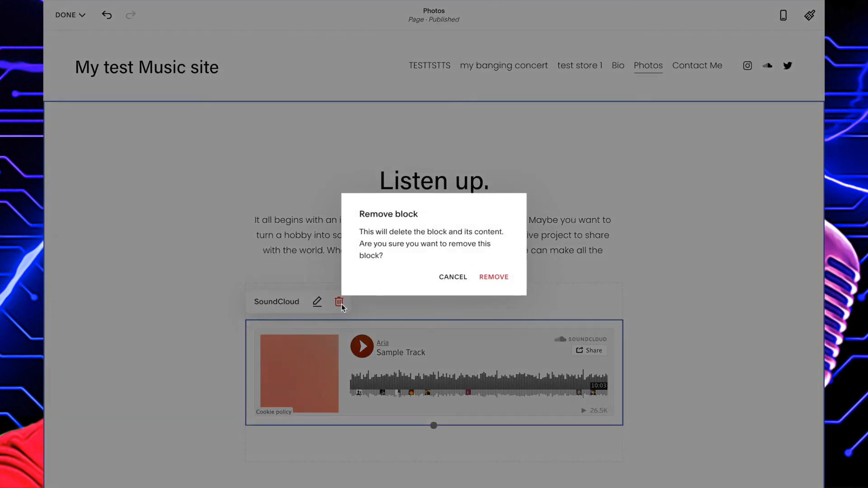
click(496, 287)
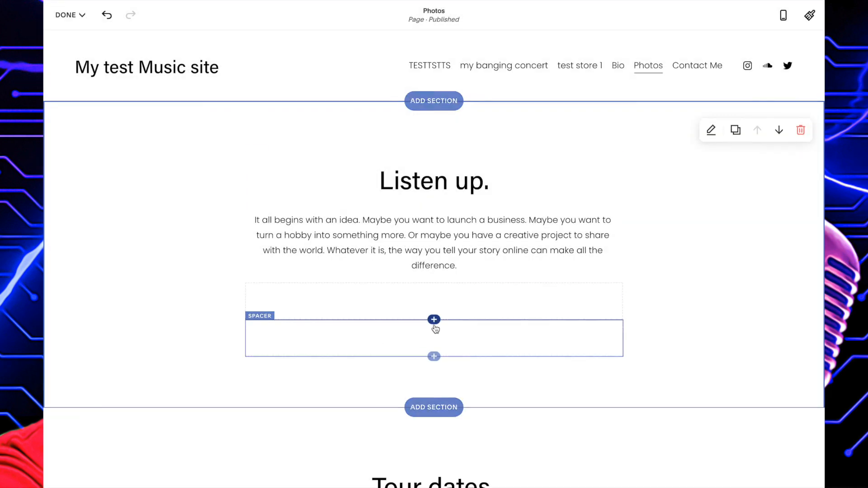
Open the block choices between the two spacers in the "Listen up." section and examine the available basic, business, integration and premium blocks.
click(434, 320)
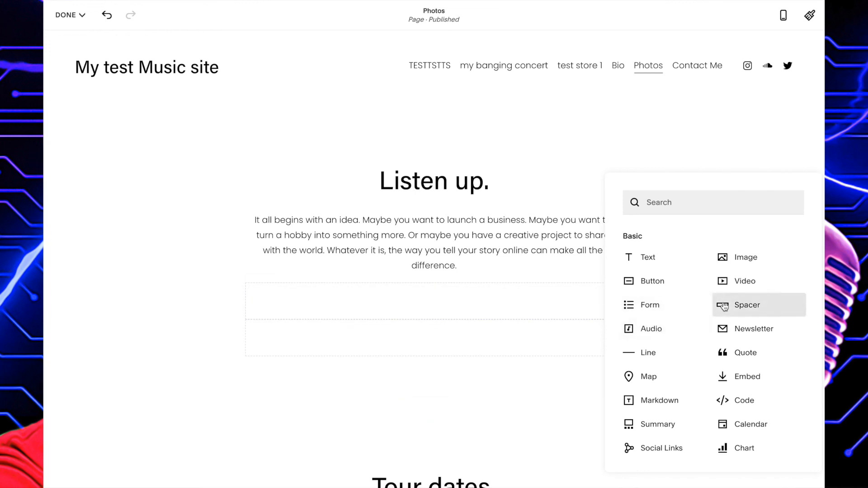
scroll(724, 307, down, 4)
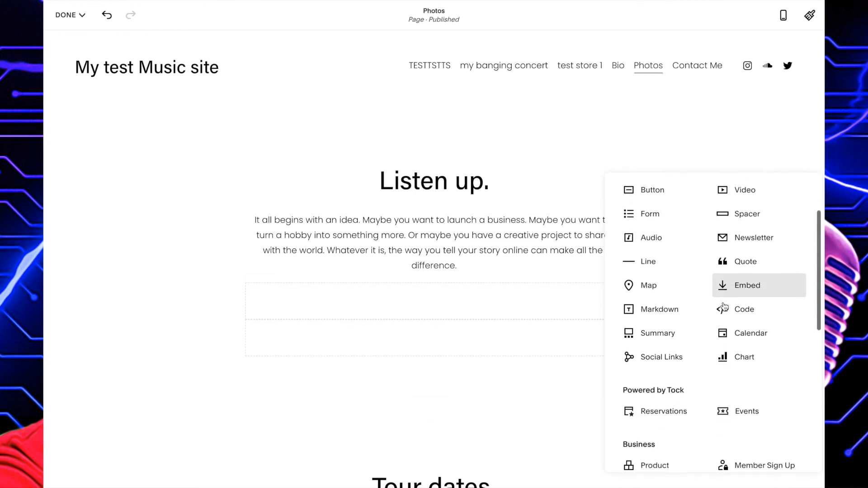
scroll(724, 306, down, 5)
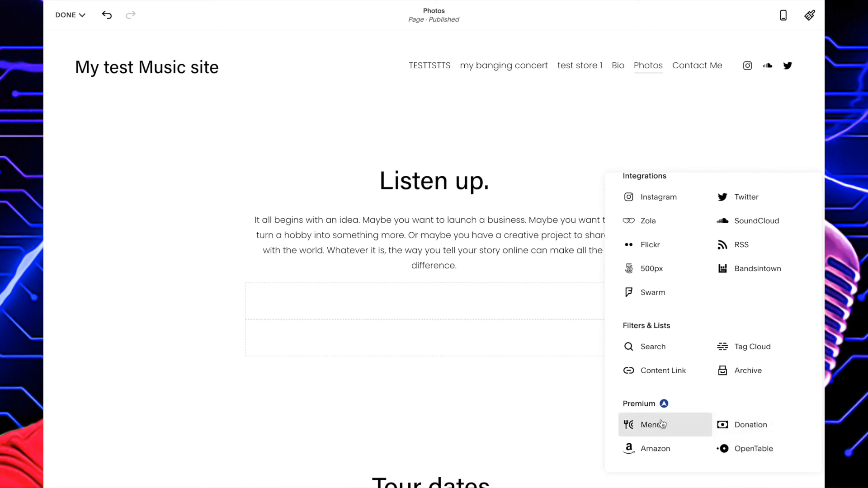
scroll(696, 416, up, 1)
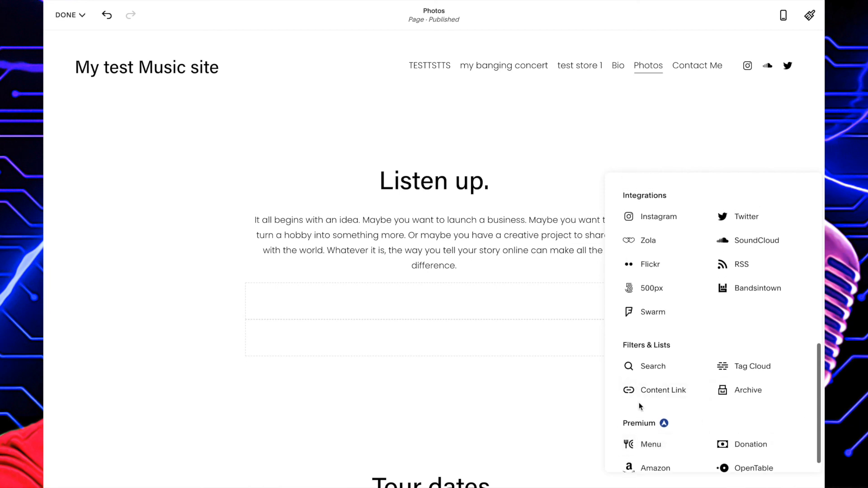
scroll(694, 392, up, 1)
scroll(694, 390, up, 4)
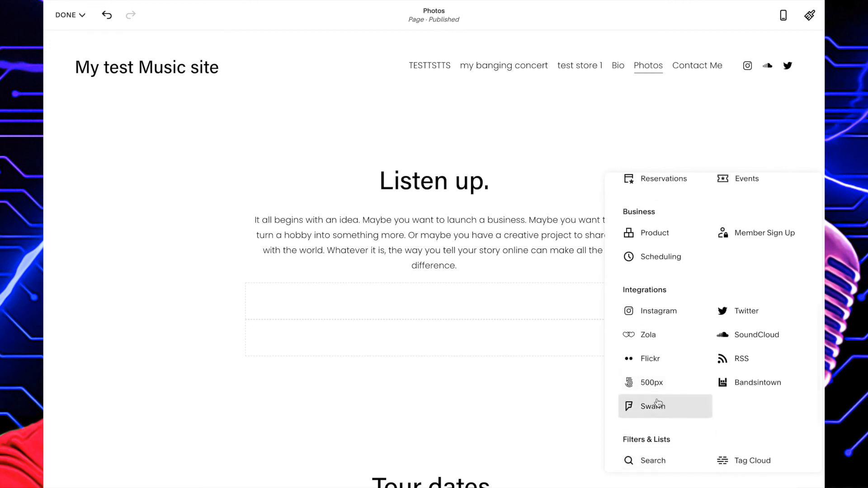
scroll(738, 383, up, 1)
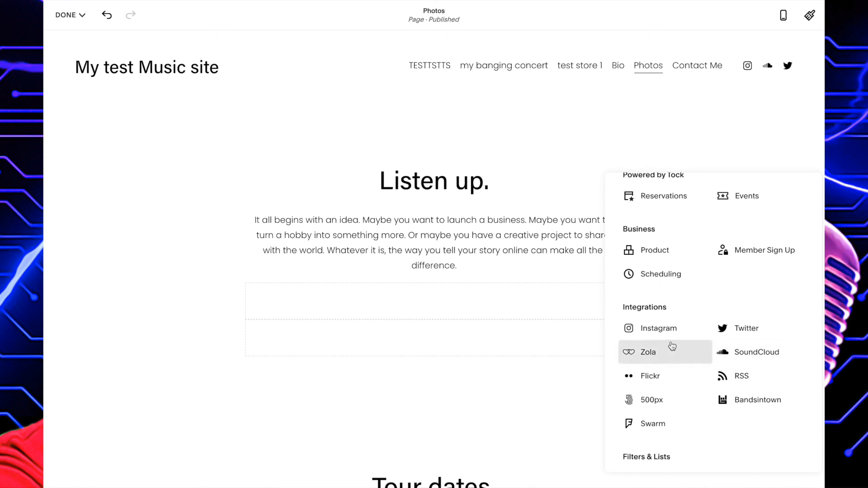
scroll(662, 441, up, 3)
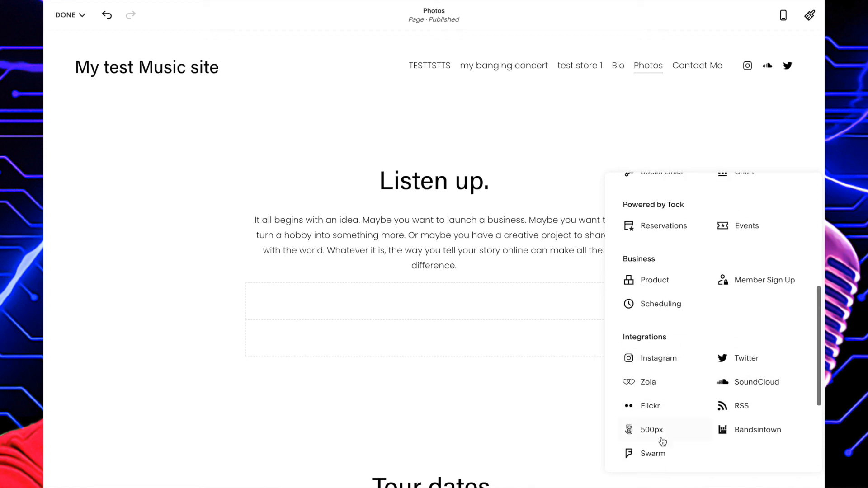